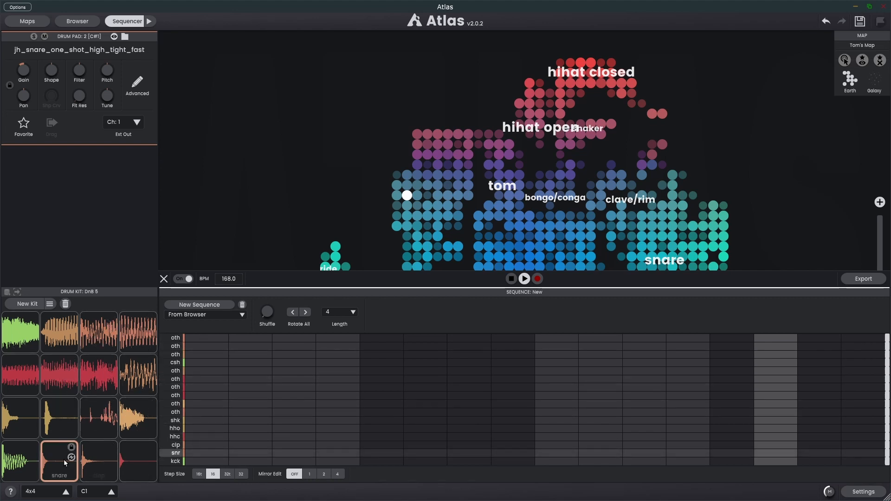
- Audition the kick and snare pads, and program kicks on steps 1 and 11 and snares on steps 5 and 13
left_click(13, 465)
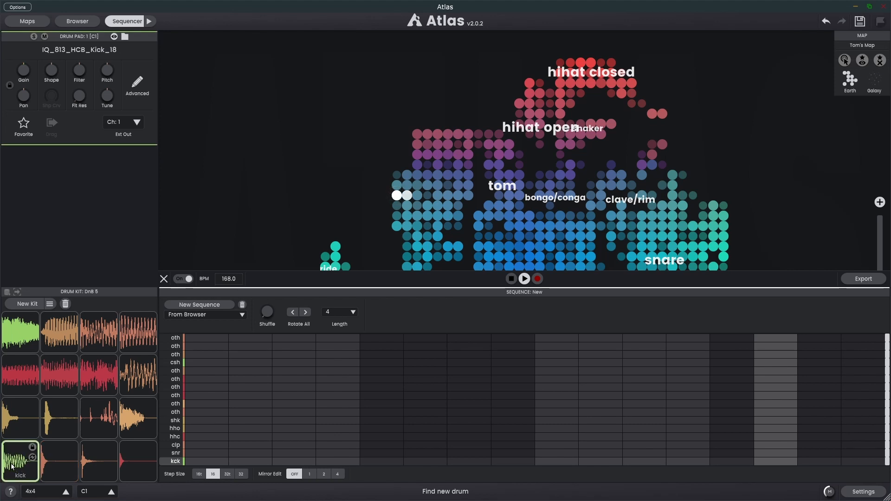
left_click(56, 459)
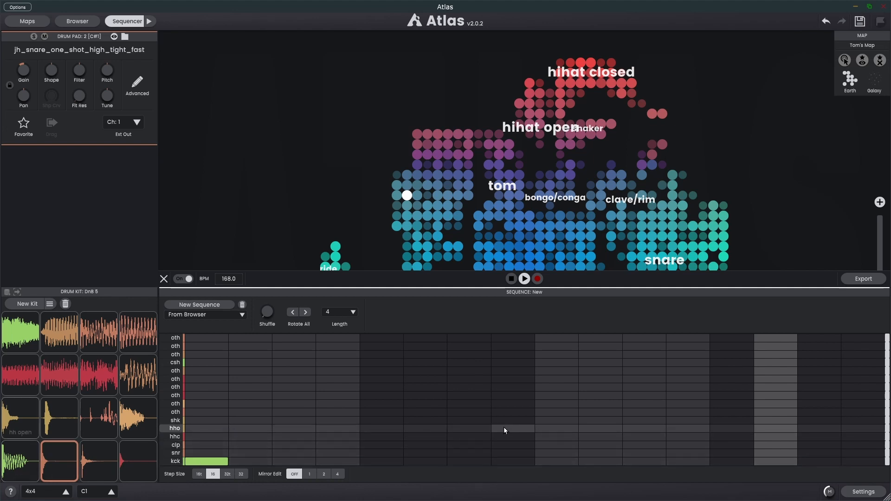
left_click(644, 462)
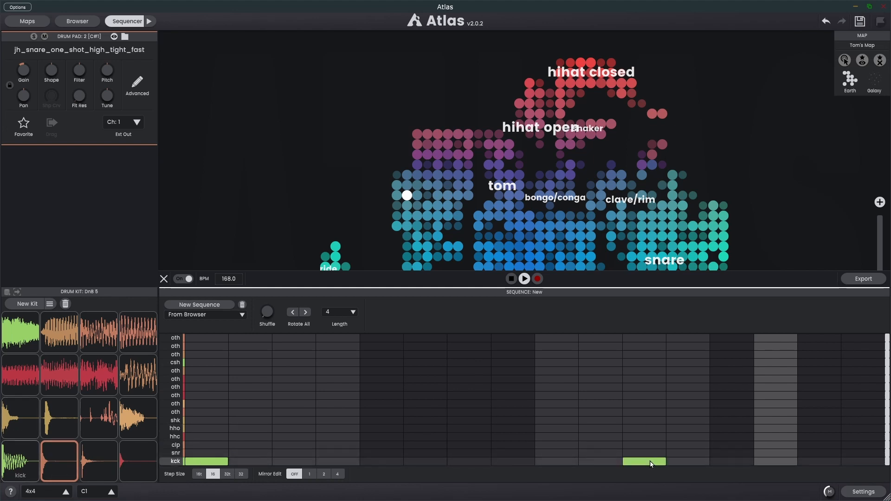
left_click(384, 453)
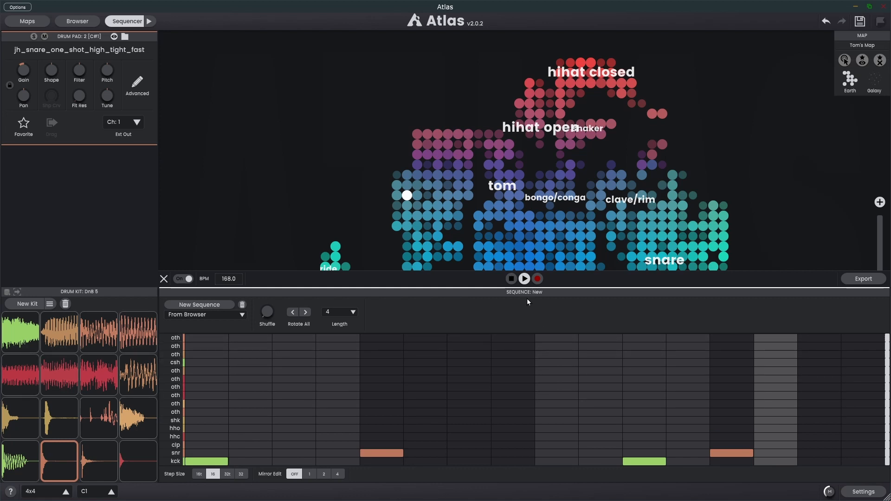
- Play the sequence and fill all 16 steps of the closed hi-hat row with hits
left_click(524, 279)
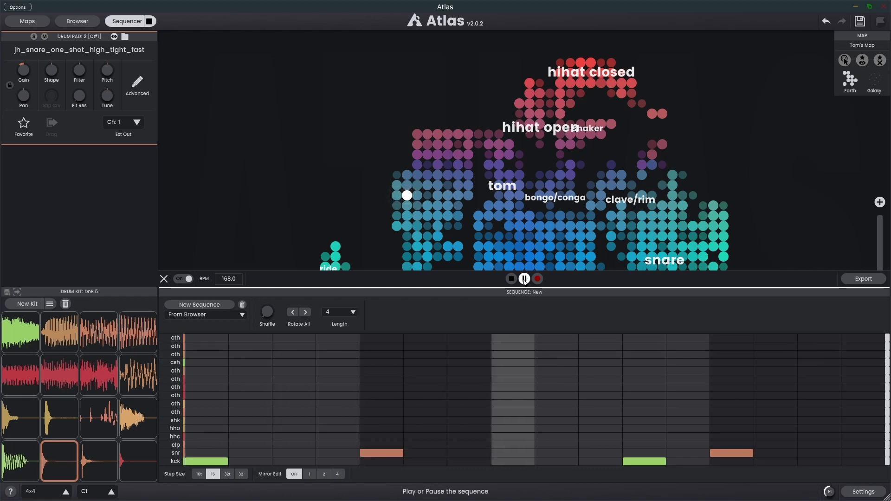
left_click(197, 436)
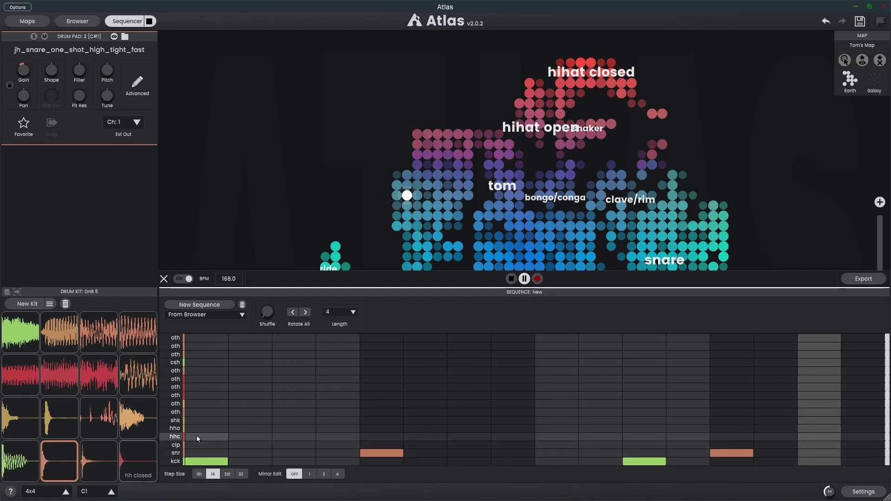
mouse_move(241, 438)
left_mouse_down()
mouse_move(565, 438)
mouse_move(570, 403)
mouse_move(774, 398)
mouse_move(731, 433)
left_mouse_up()
left_click(730, 437)
left_click(656, 438)
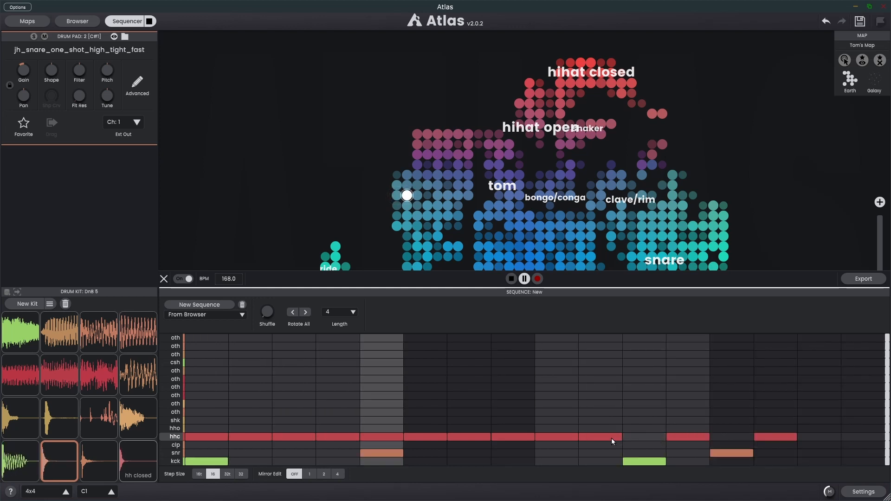
left_click(609, 438)
mouse_move(560, 440)
left_mouse_down()
mouse_move(367, 438)
mouse_move(807, 430)
mouse_move(880, 438)
left_mouse_up()
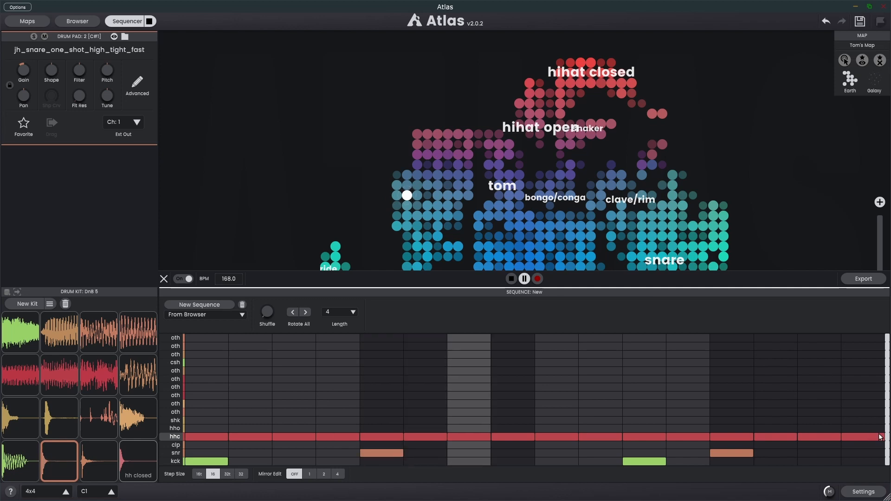
- Test pausing, resuming and stopping playback of the sequence
left_click(524, 279)
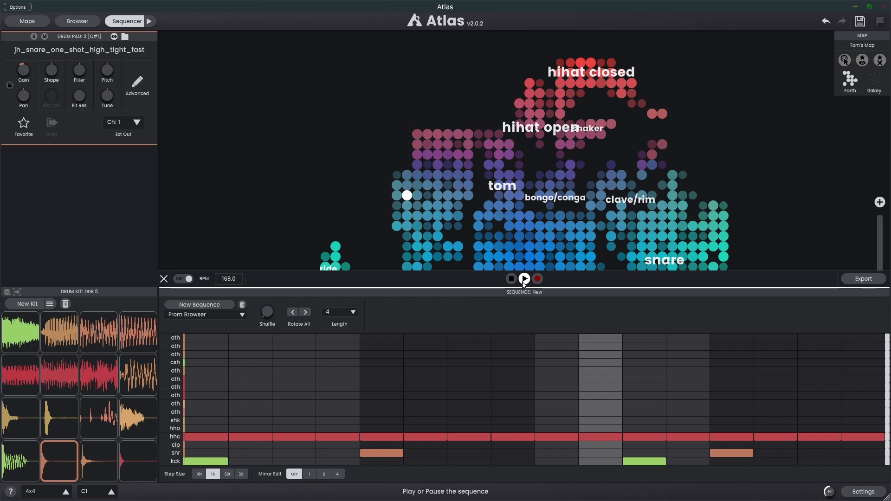
left_click(524, 279)
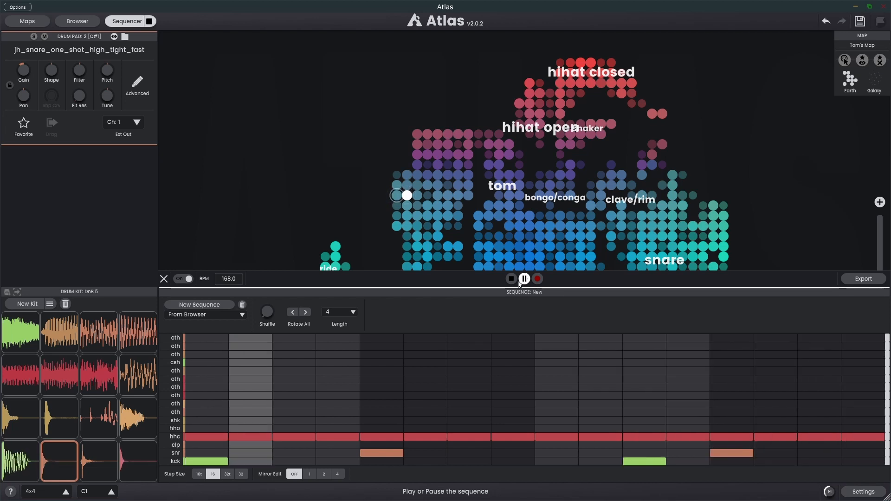
left_click(511, 280)
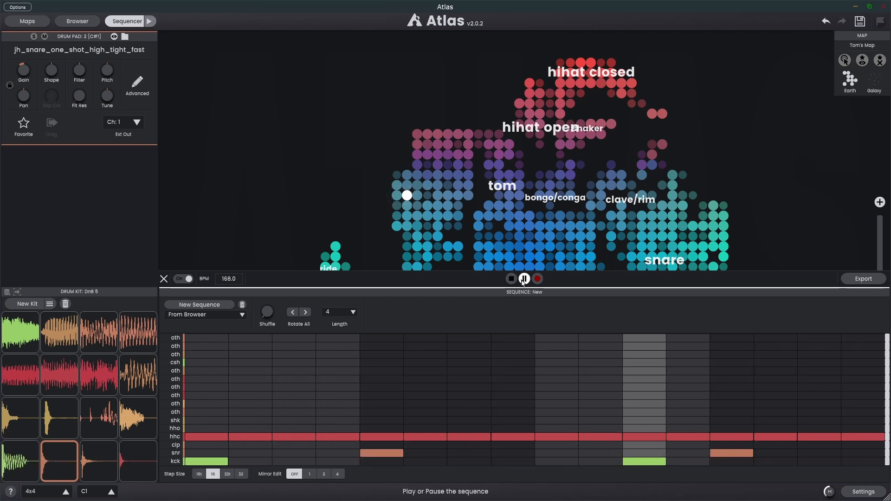
left_click(512, 280)
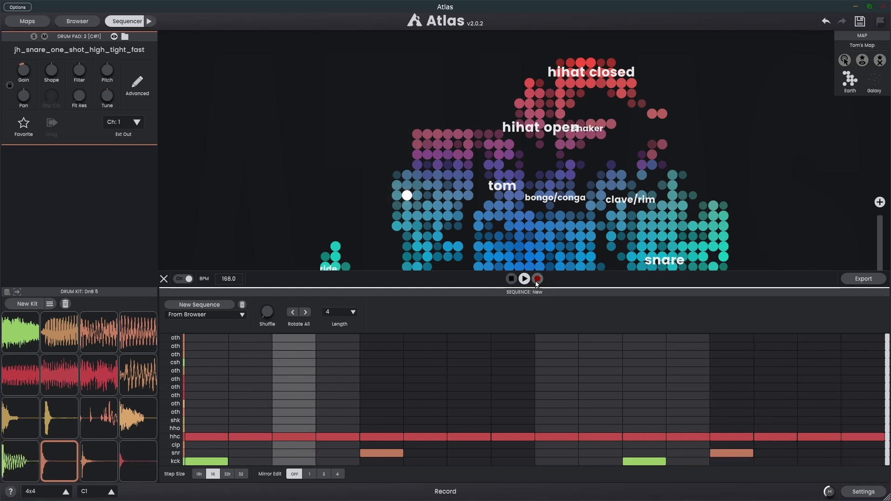
- Lower the sequence tempo to 110 BPM while it plays
left_click(525, 279)
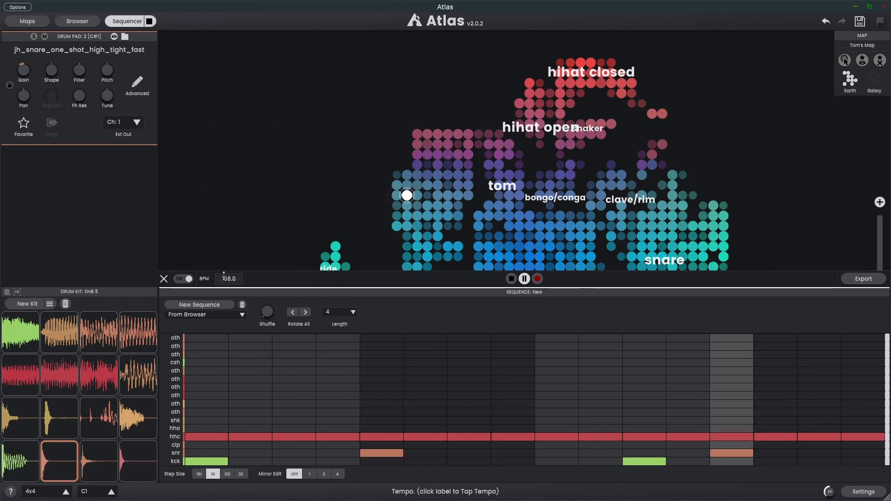
mouse_move(228, 278)
left_mouse_down()
mouse_move(228, 292)
mouse_move(228, 265)
mouse_move(228, 293)
left_mouse_up()
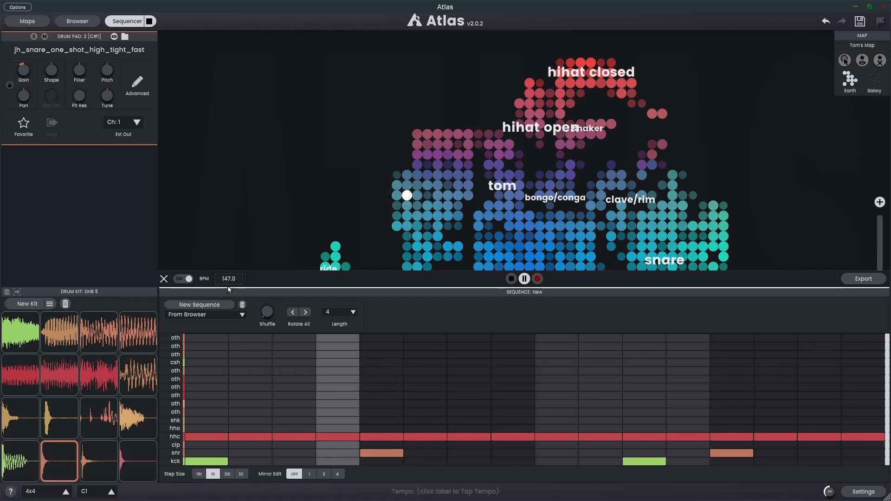
left_click(511, 279)
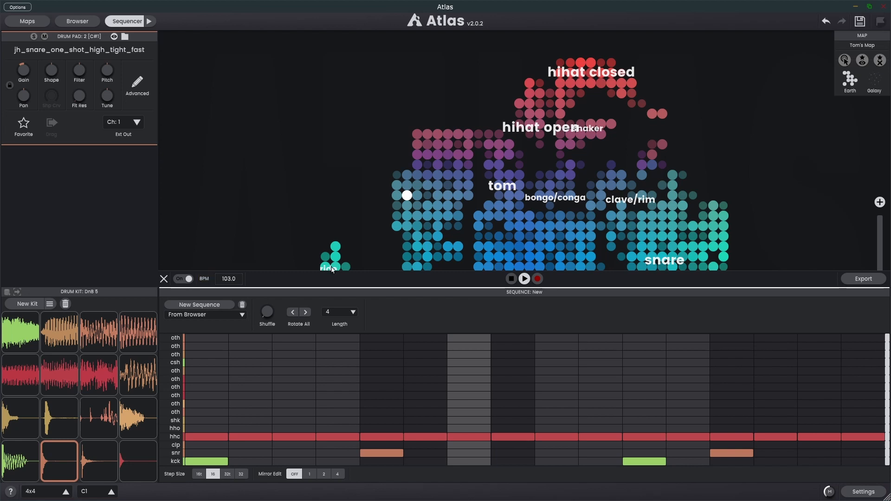
left_click(524, 279)
left_click_drag(230, 279, 193, 282)
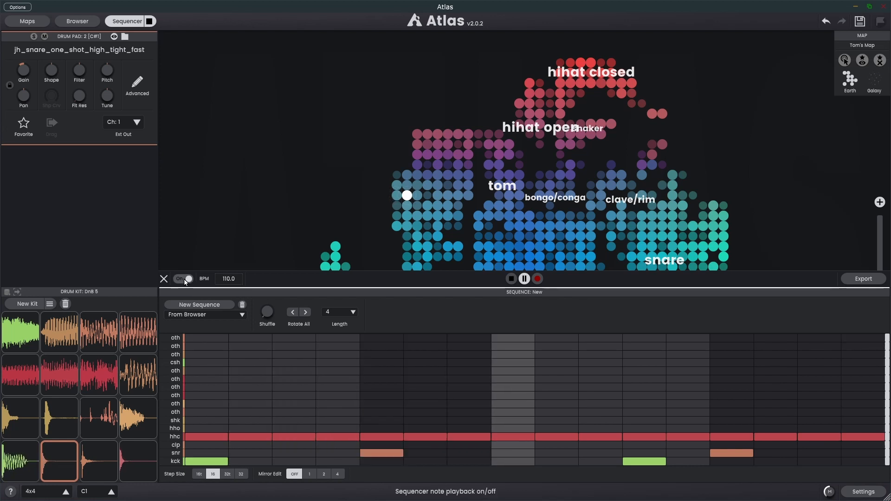
- Turn sequencer note playback off and back on, and close and reopen the sequencer view
left_click(184, 280)
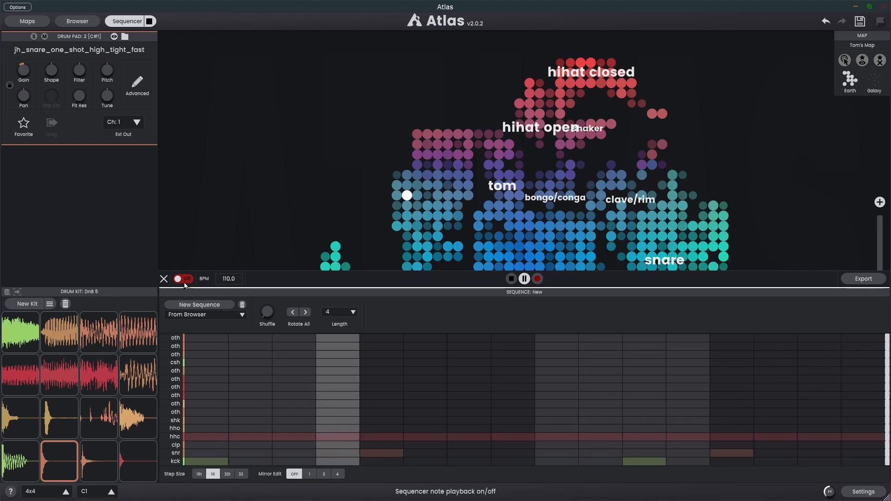
left_click(184, 281)
left_click(164, 279)
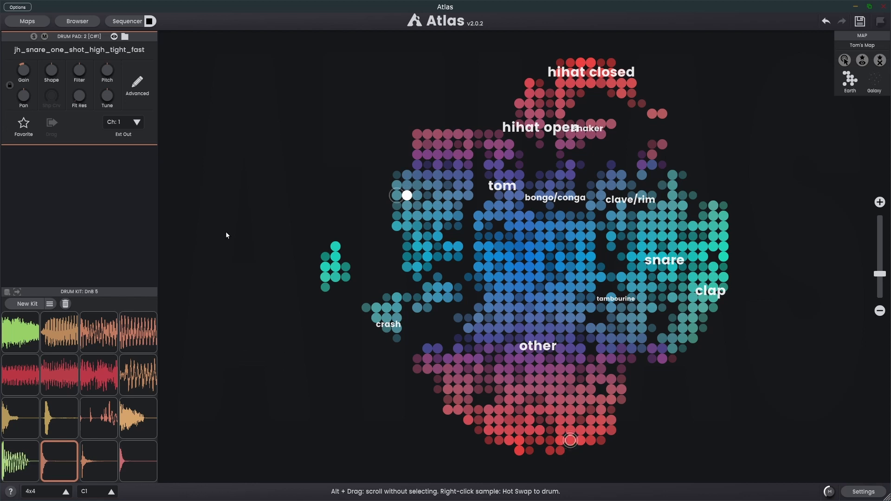
left_click(128, 22)
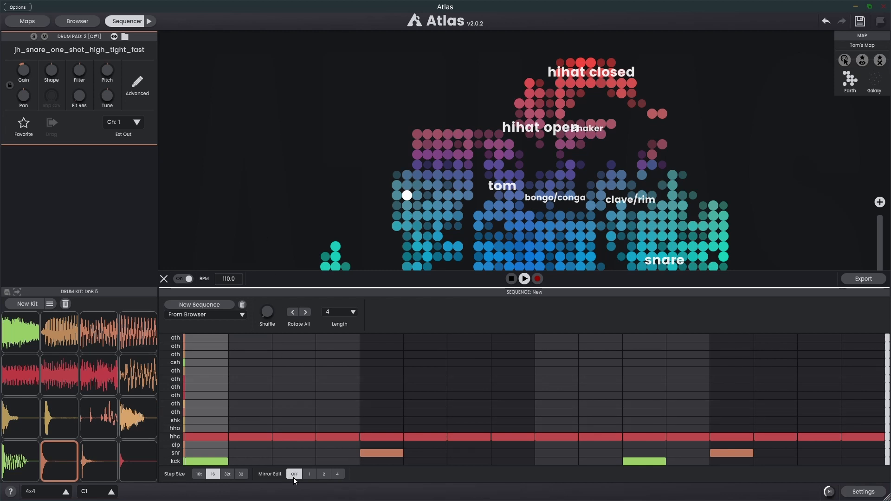
- Add a shaker hit on step 1 mirrored every beat, and a hit on the "oth" row above it mirrored every 2 beats
left_click(310, 473)
left_click(199, 424)
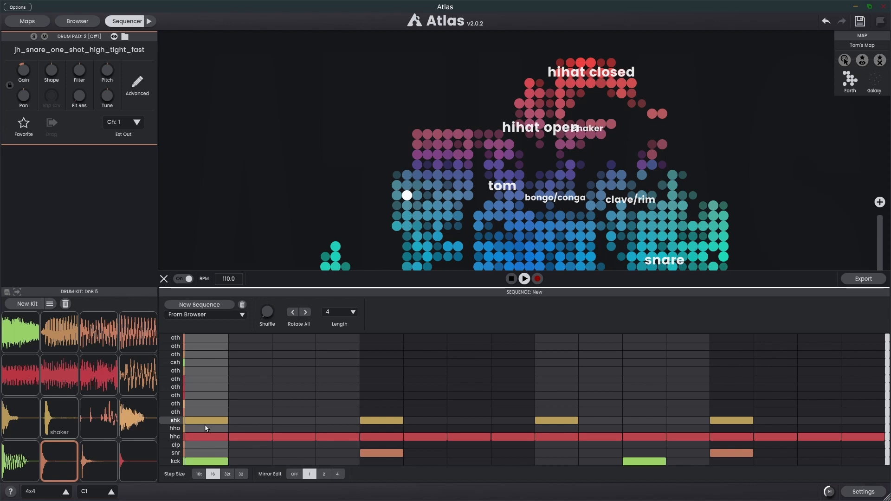
left_click(324, 474)
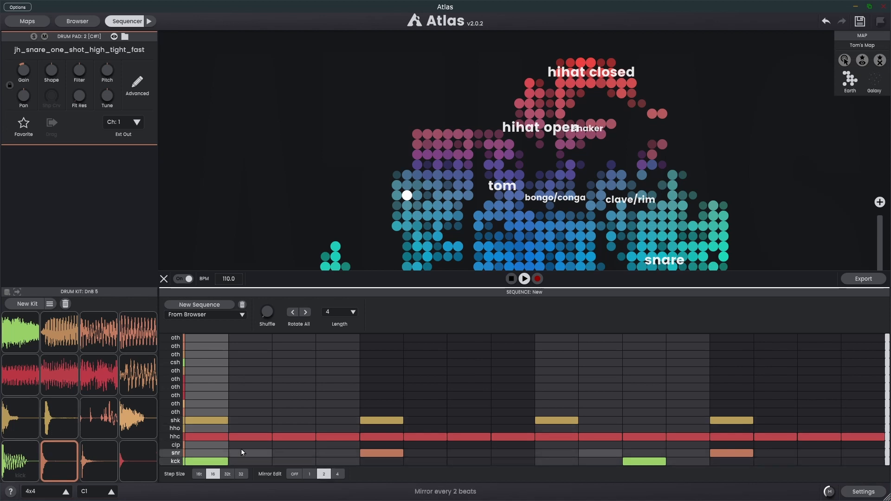
left_click(195, 412)
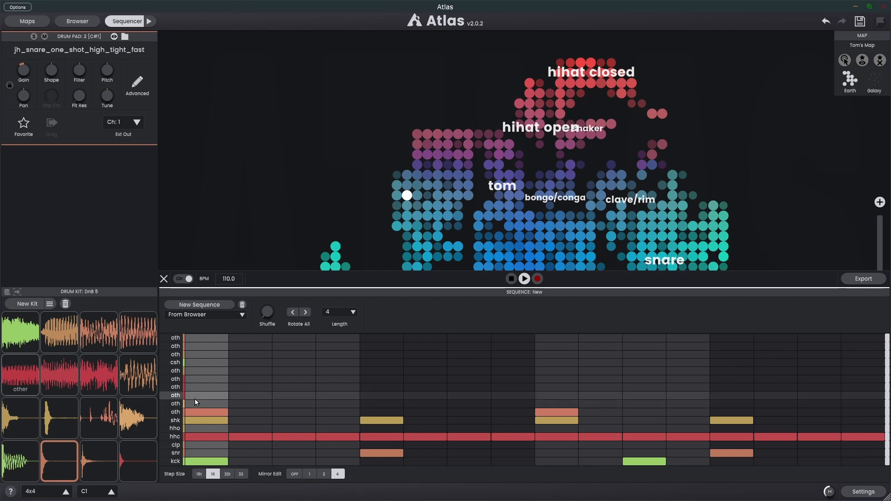
- Extend the sequence length to 8 and add a beat 2 hit on the second "oth" row above the shaker, mirrored every 4 beats
left_click(352, 317)
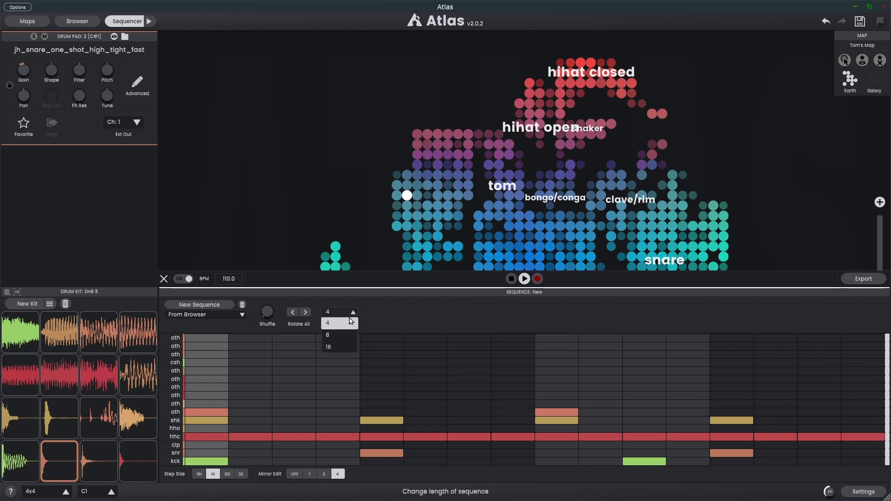
left_click(333, 338)
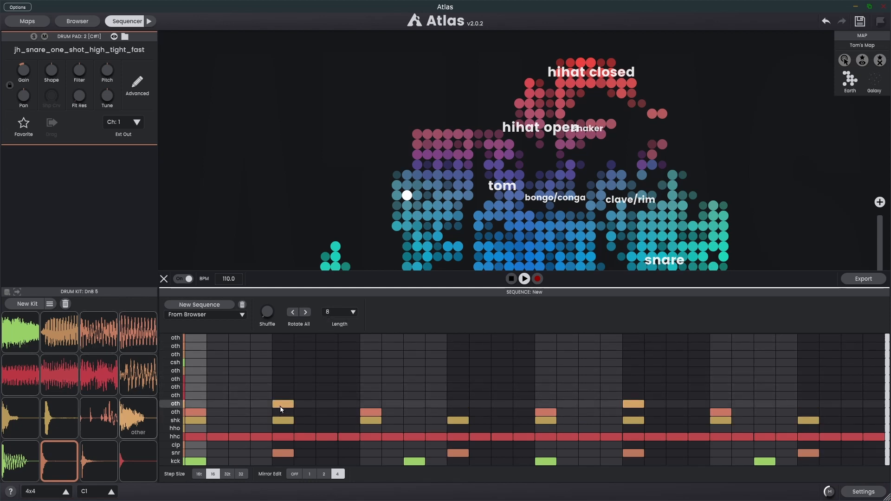
- Play the sequence, raise the tempo to 154 BPM, and pause playback
left_click(524, 279)
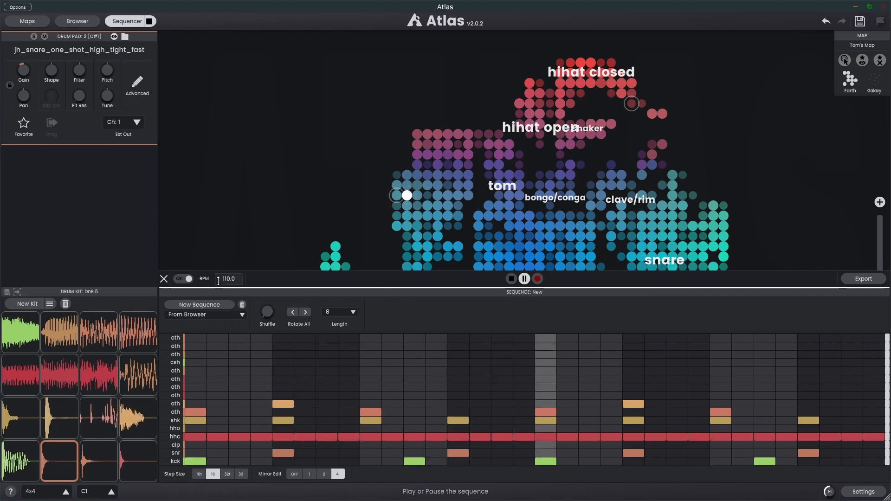
left_click_drag(227, 279, 226, 258)
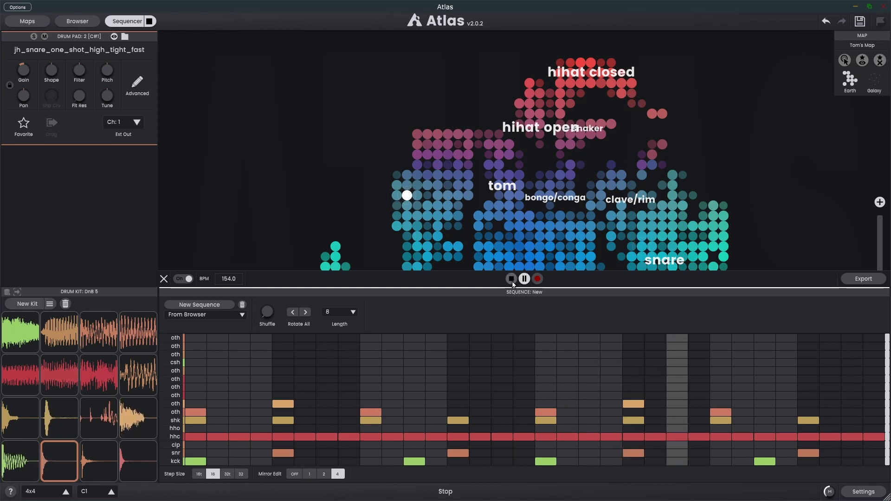
left_click(524, 280)
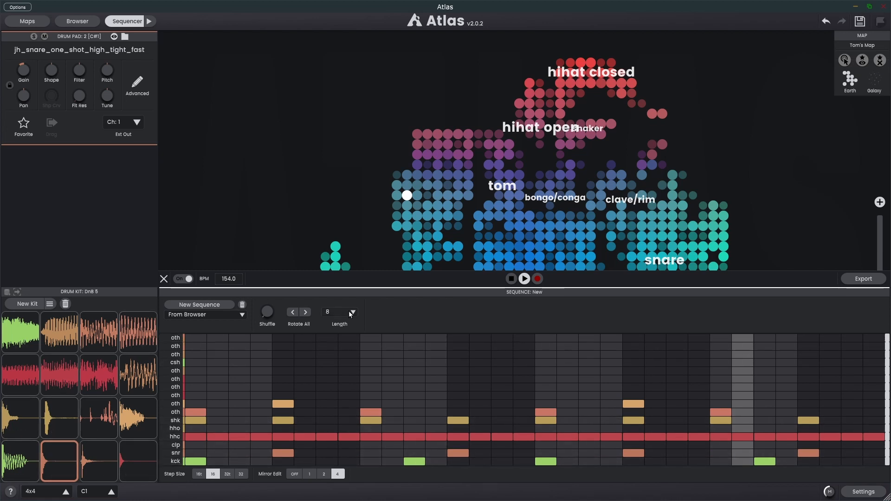
- Set the sequence length to 4 and the step size to 32
left_click(340, 323)
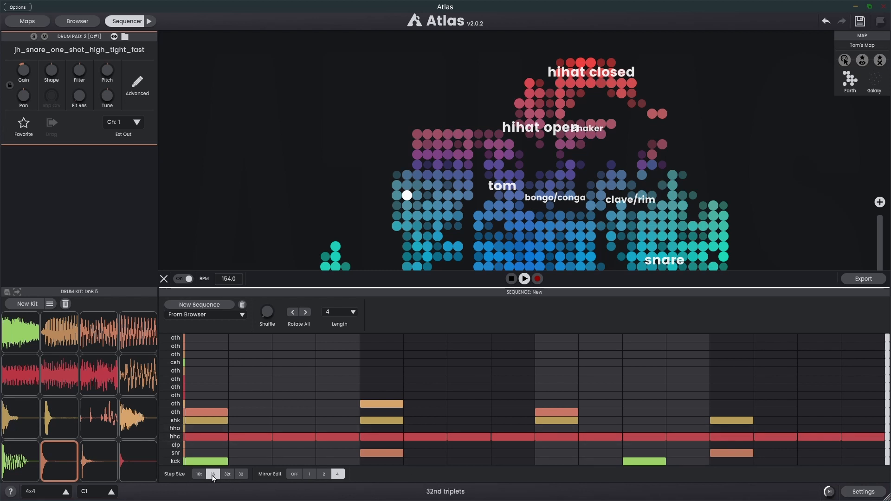
left_click(241, 474)
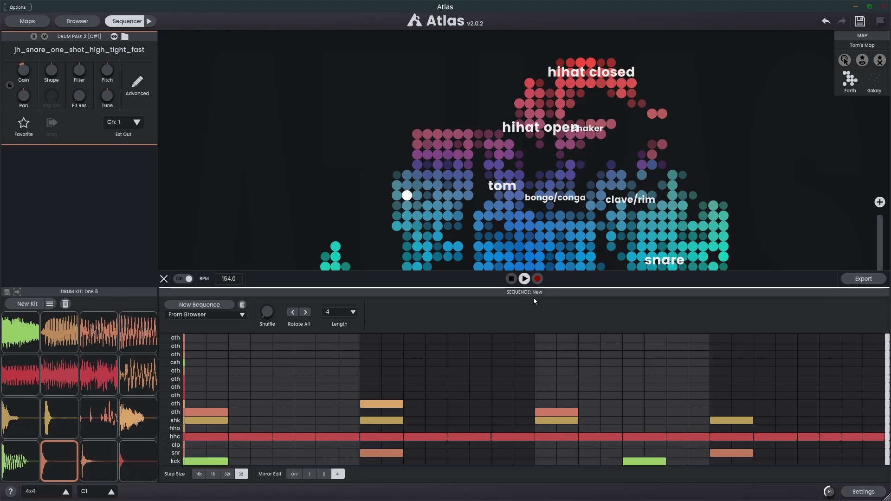
- Play the sequence and remove the shaker hits on beats 2, 3 and 4
left_click(525, 278)
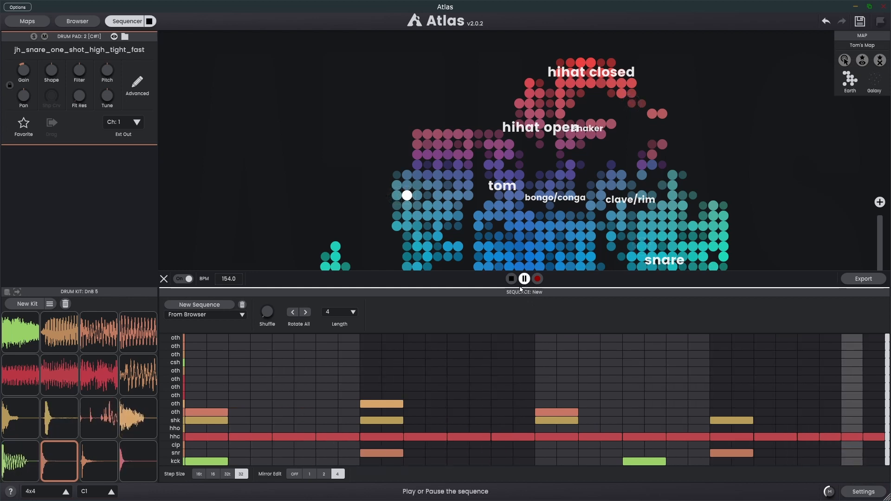
left_click(541, 421)
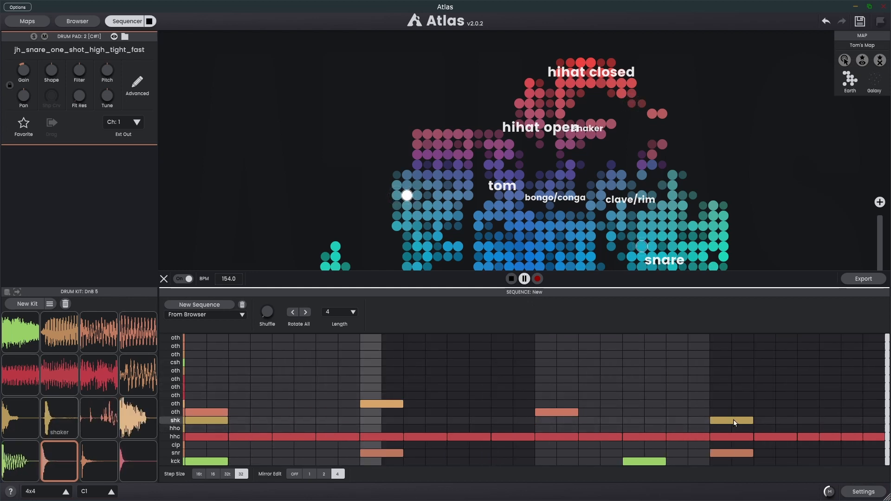
left_click(717, 423)
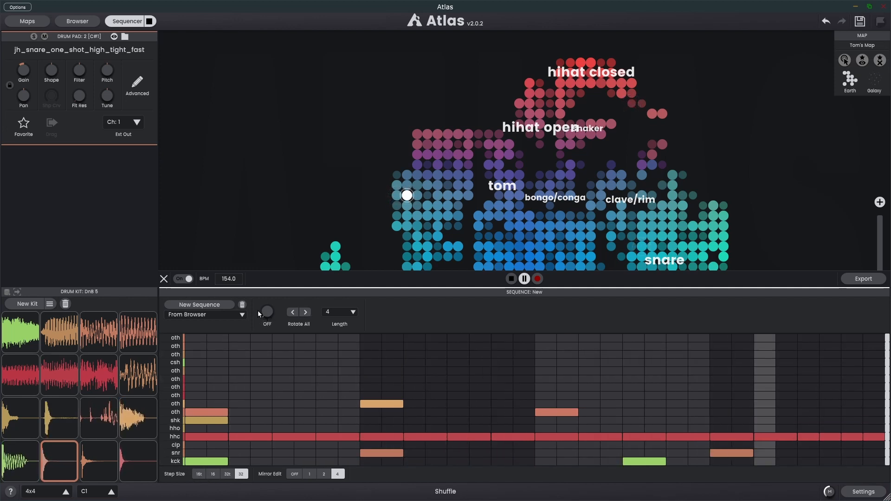
- Clear the whole sequence and set the step size to 16th triplets
left_click(243, 307)
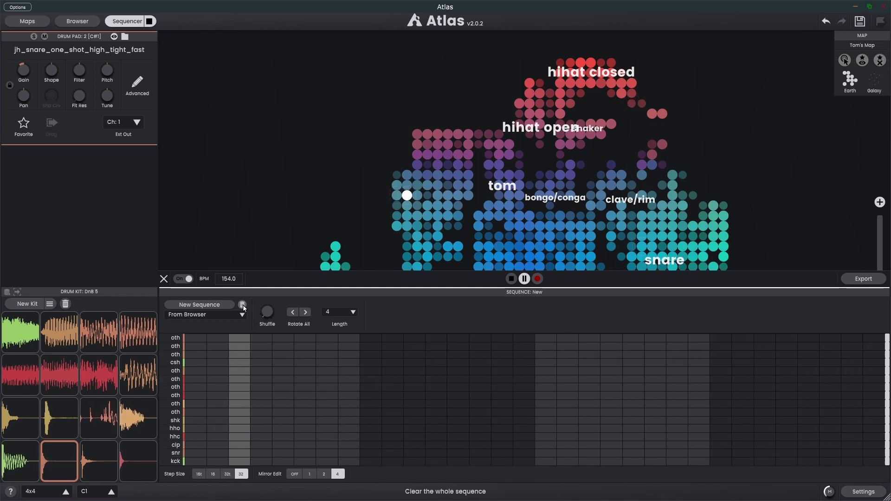
left_click(199, 476)
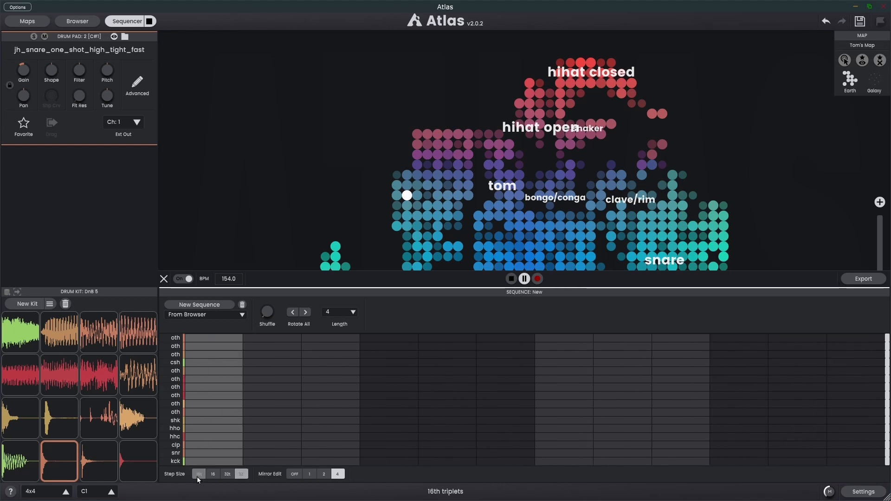
- On the 16th-triplet grid, place kicks on steps 1 and 6, snares on steps 4 and 10, and closed hi-hats on every step
left_click(218, 462)
left_click(725, 452)
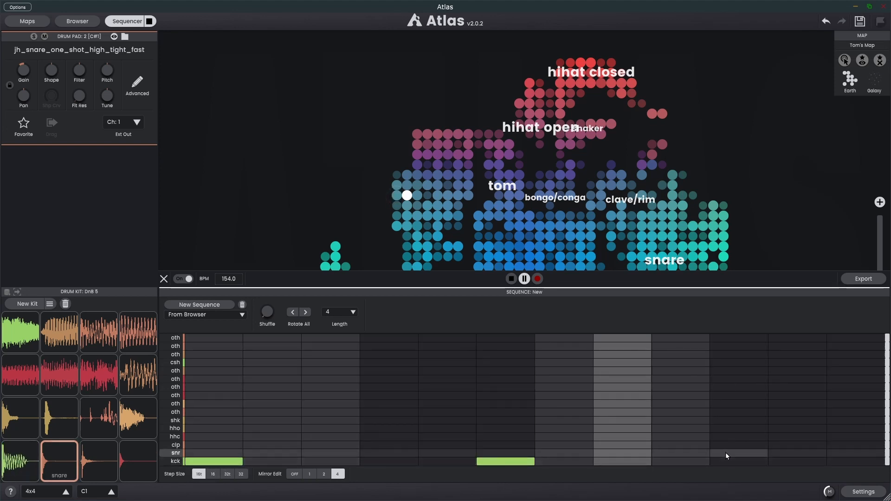
left_click(408, 453)
left_click_drag(199, 438, 836, 437)
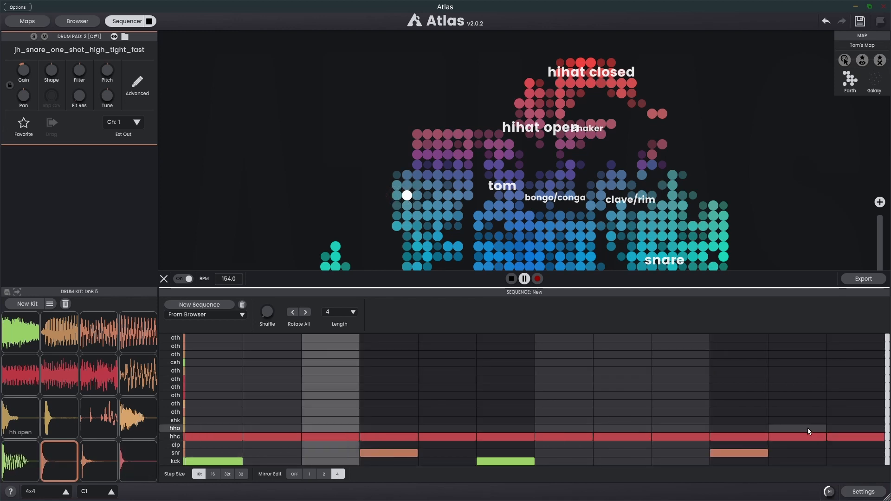
- Add "oth" hits: steps 2 and 8 below the csh row, steps 4, 7 and 10 above it, and steps 5 and 11 one row higher
left_click(278, 371)
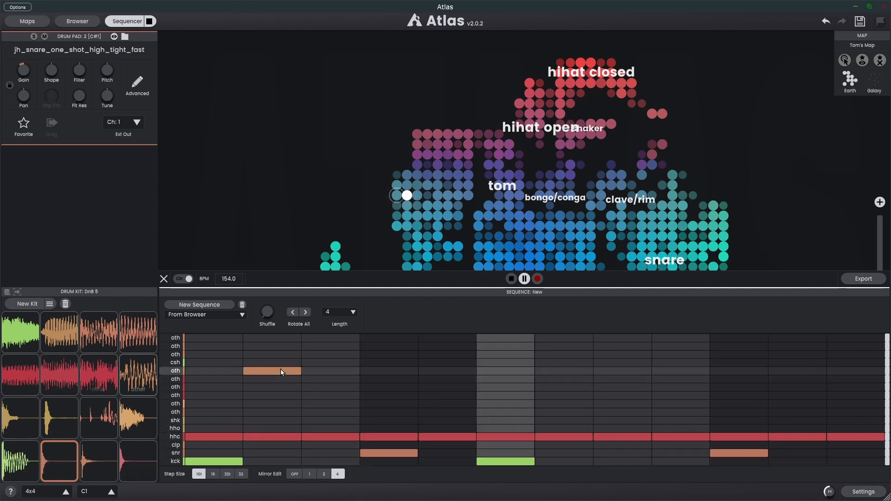
left_click(389, 354)
left_click(452, 347)
left_click(564, 355)
left_click(631, 370)
left_click(739, 354)
left_click(792, 346)
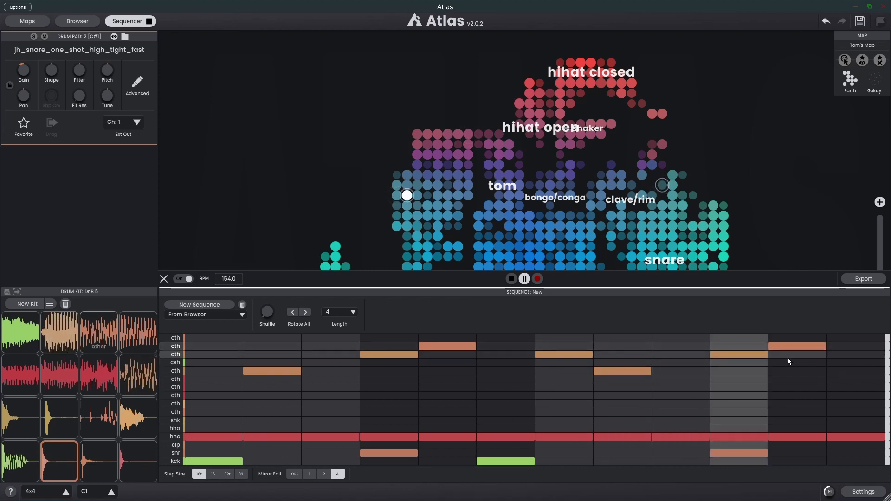
- Clear the sequence and, at a step size of 16, place kicks on steps 1, 5, 9 and 13
left_click(243, 305)
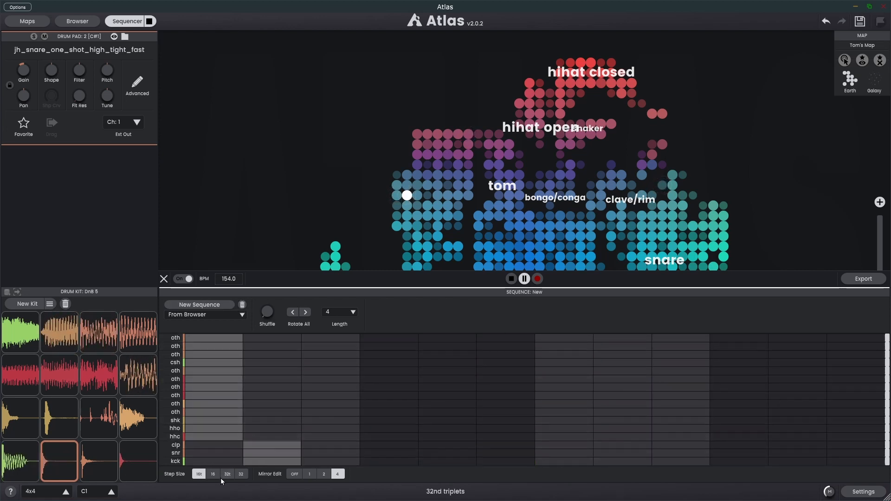
left_click(211, 474)
left_click(209, 460)
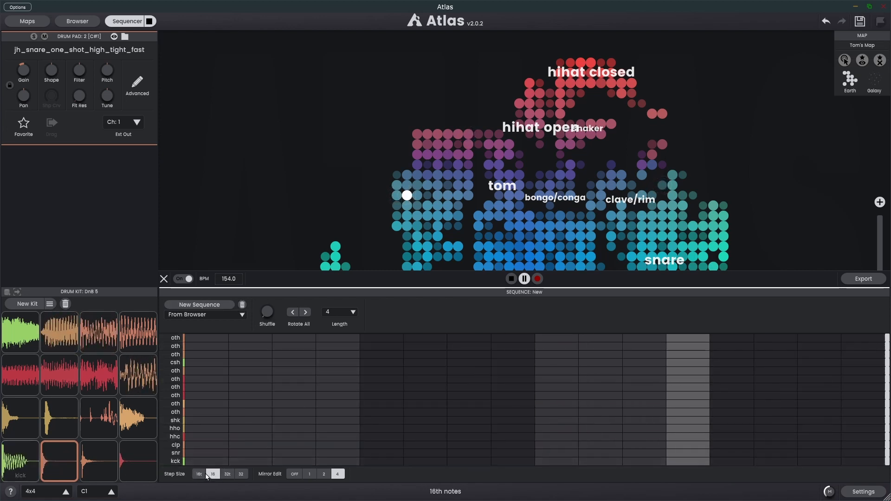
left_click(381, 461)
left_click(556, 462)
left_click(731, 462)
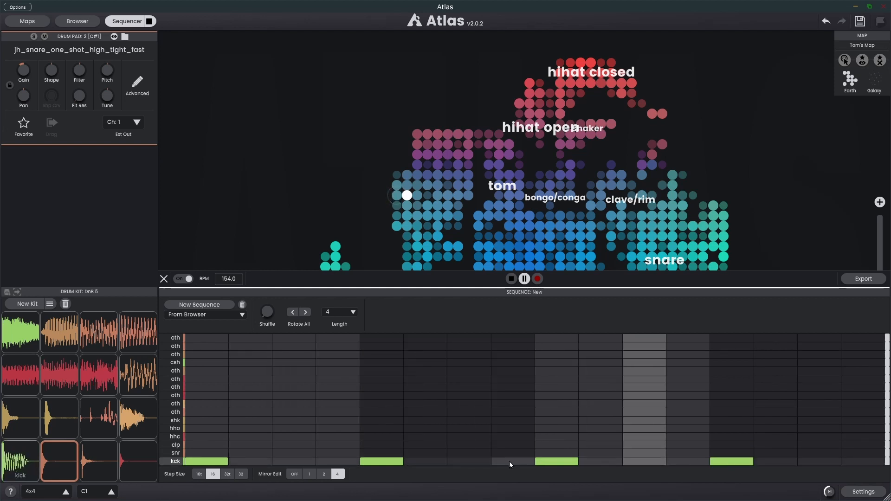
- Add snares on steps 5 and 13 and open hi-hats on steps 3, 7, 11 and 15
left_click(381, 453)
left_click(724, 454)
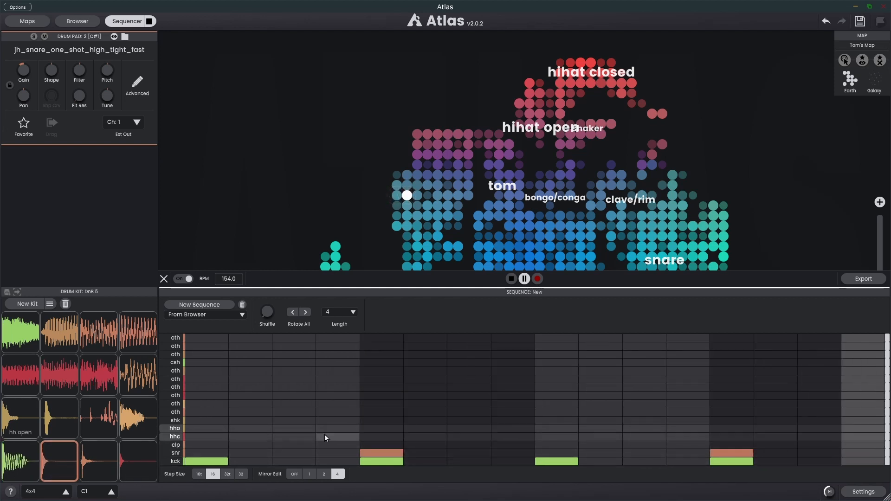
left_click(304, 428)
left_click(487, 428)
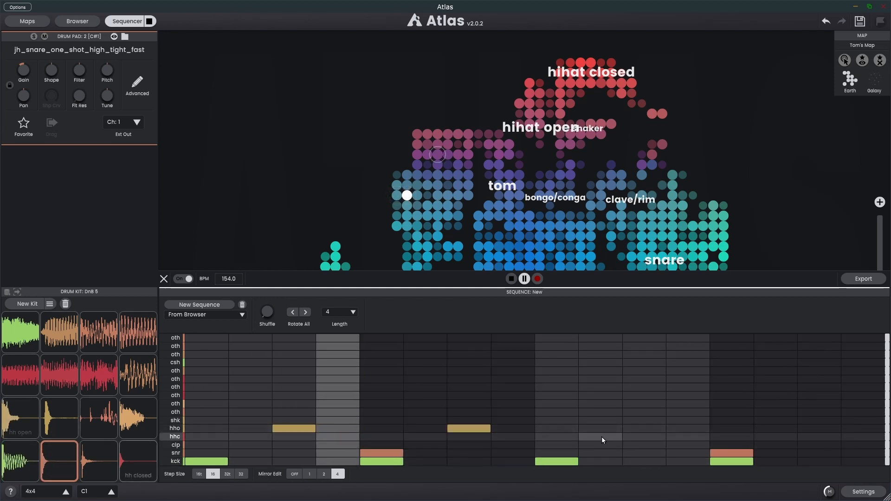
left_click(601, 428)
left_click(631, 430)
left_click(601, 431)
left_click(817, 429)
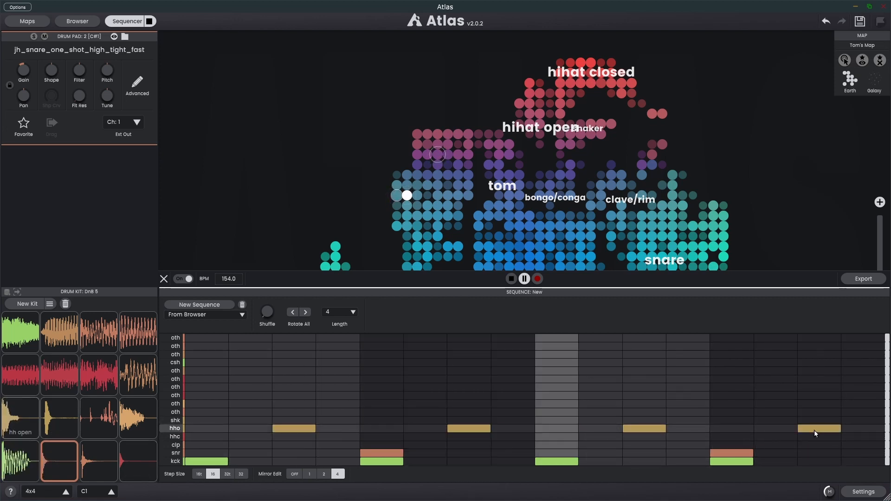
- Set the tempo to 123 BPM, and rotate all sequence notes two steps to the right and back again
left_click_drag(226, 280, 226, 306)
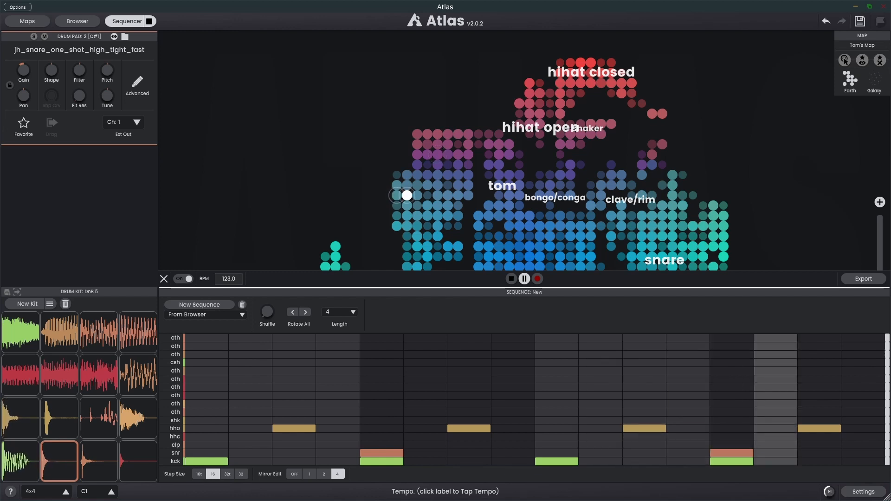
left_click(306, 313)
left_click(306, 313)
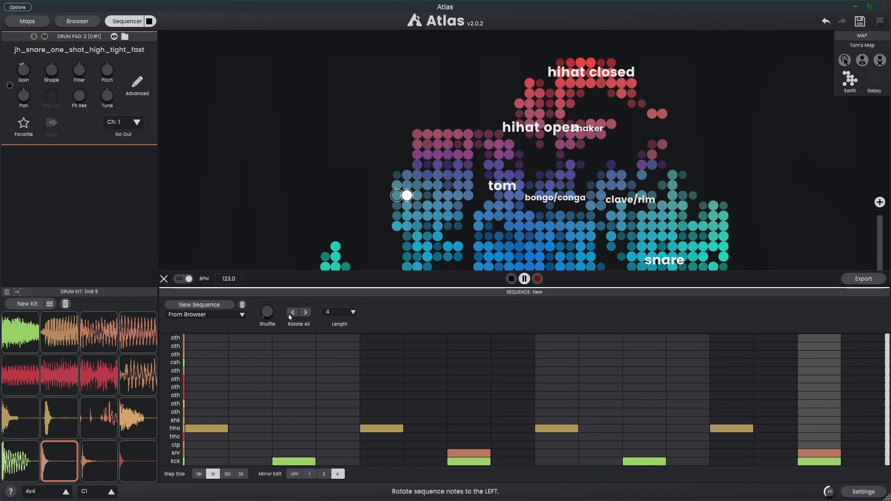
left_click(289, 313)
left_click(290, 314)
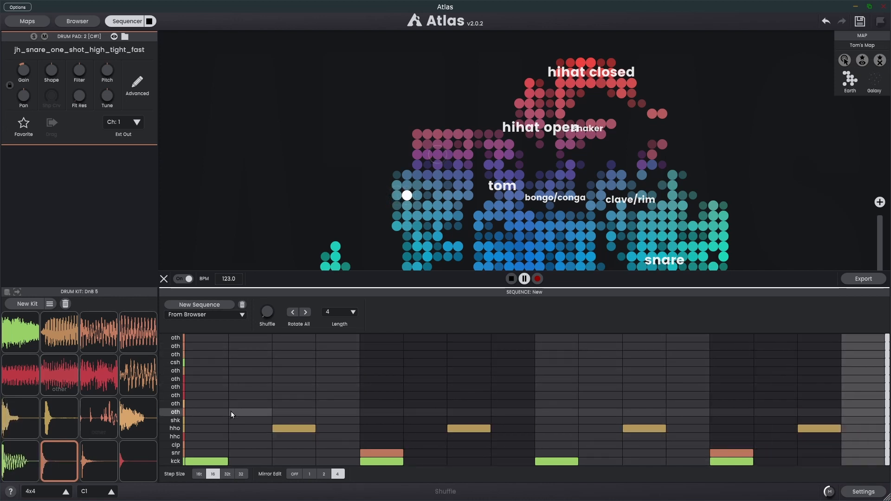
- Fill the closed hi-hat row on all 16 steps and try out the Shuffle amount, returning it to off
left_click_drag(205, 439, 722, 439)
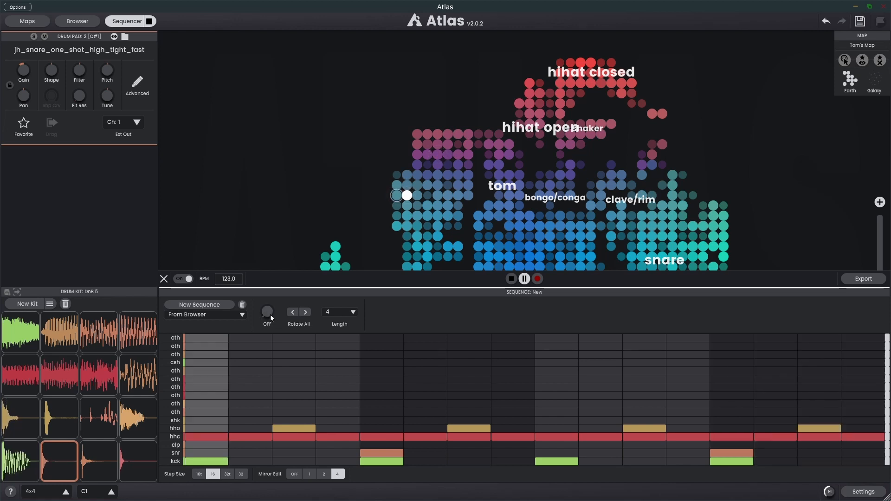
mouse_move(268, 312)
left_mouse_down()
mouse_move(255, 277)
mouse_move(272, 316)
left_mouse_up()
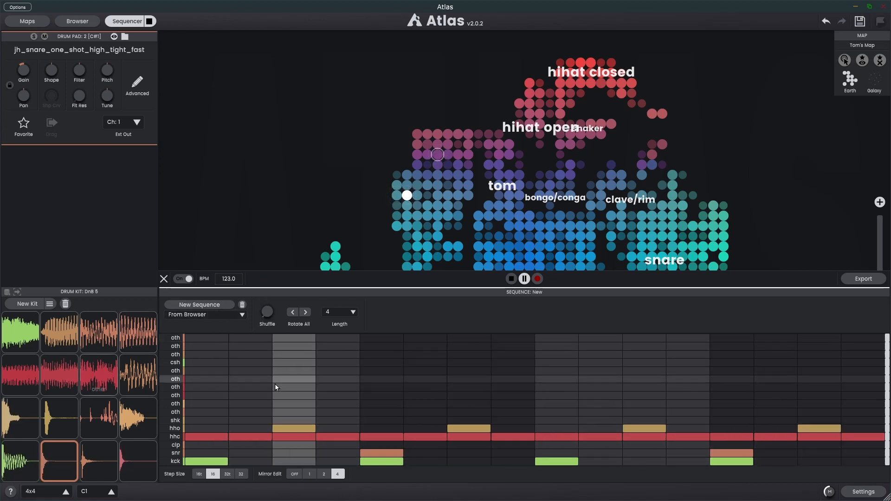
- Keep the sequence generation type on From Browser and check the user content available in the Browser
left_click(241, 316)
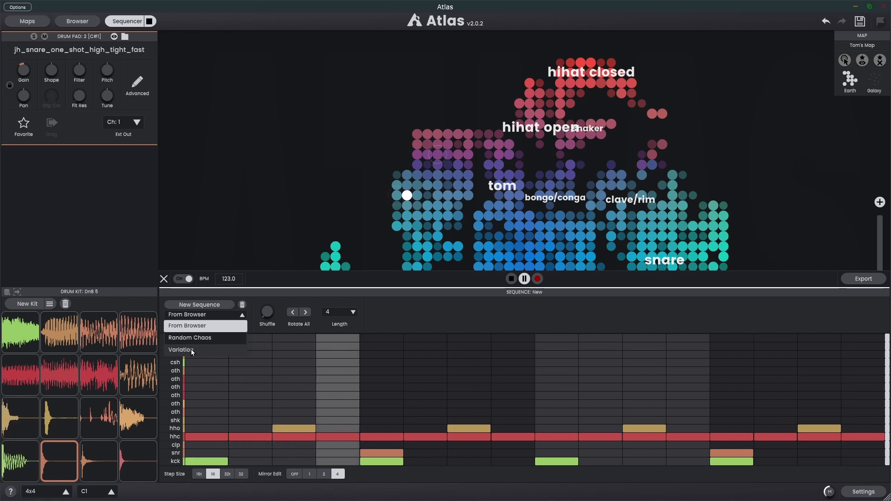
left_click(197, 326)
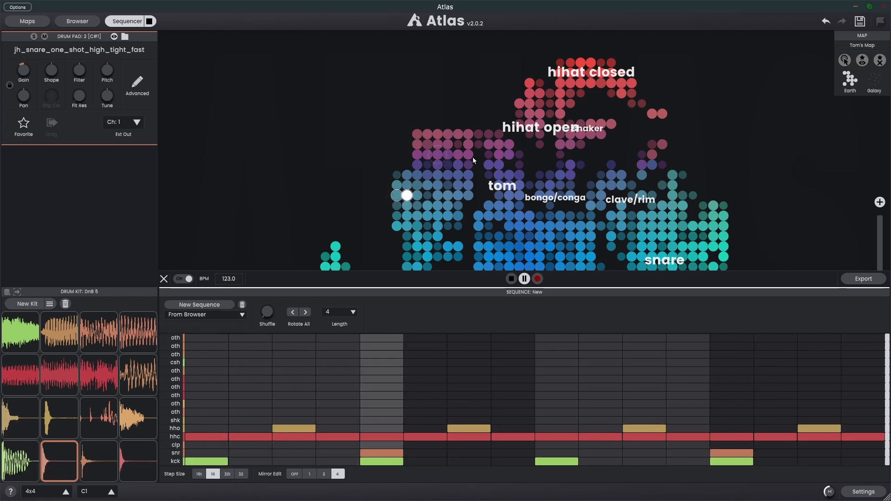
left_click(99, 19)
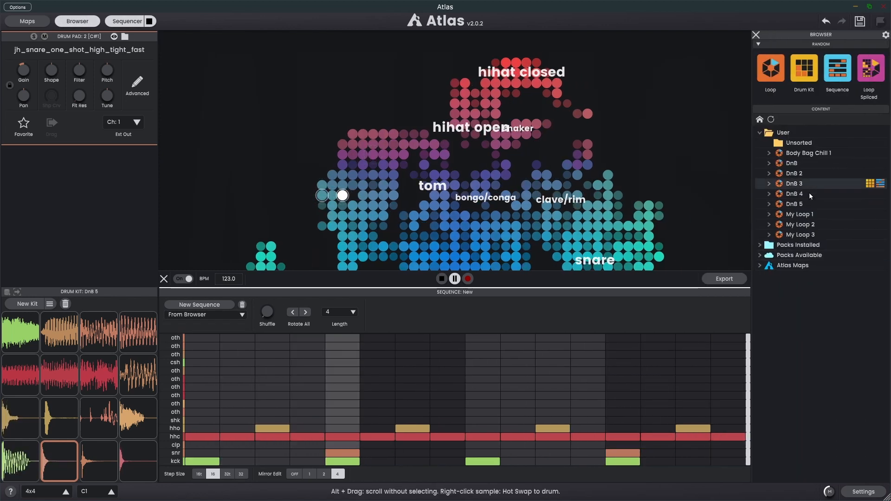
left_click(77, 22)
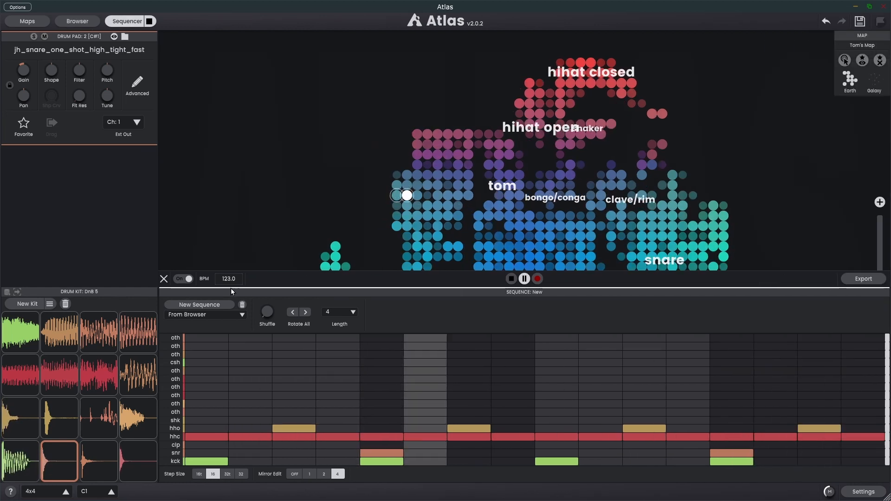
- Generate five new sequences in a row from the browser content, raising the tempo to 140 BPM along the way
left_click(202, 305)
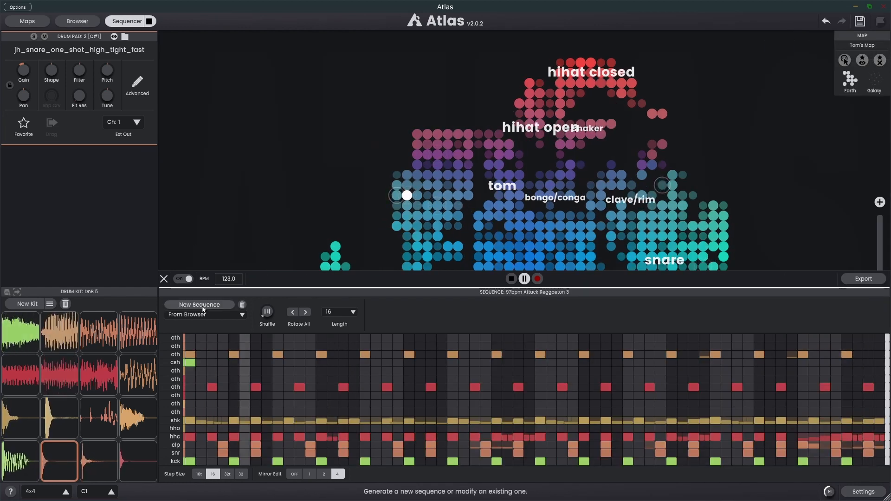
left_click(202, 306)
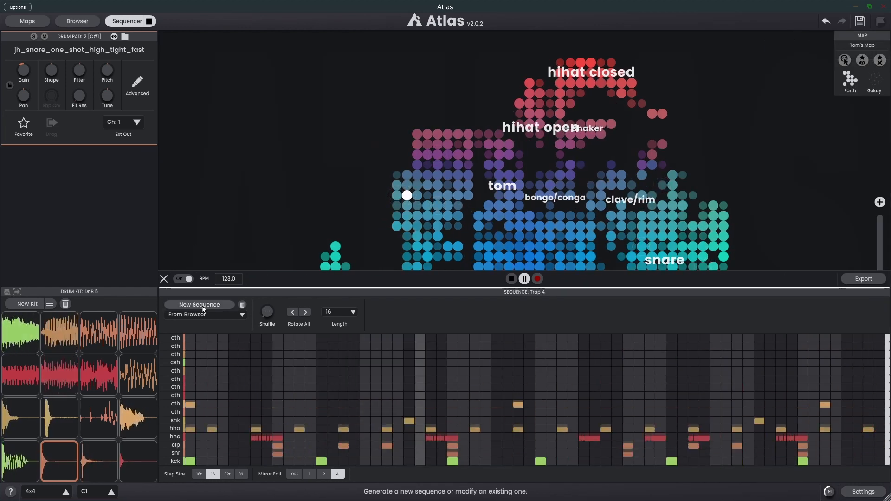
left_click(202, 306)
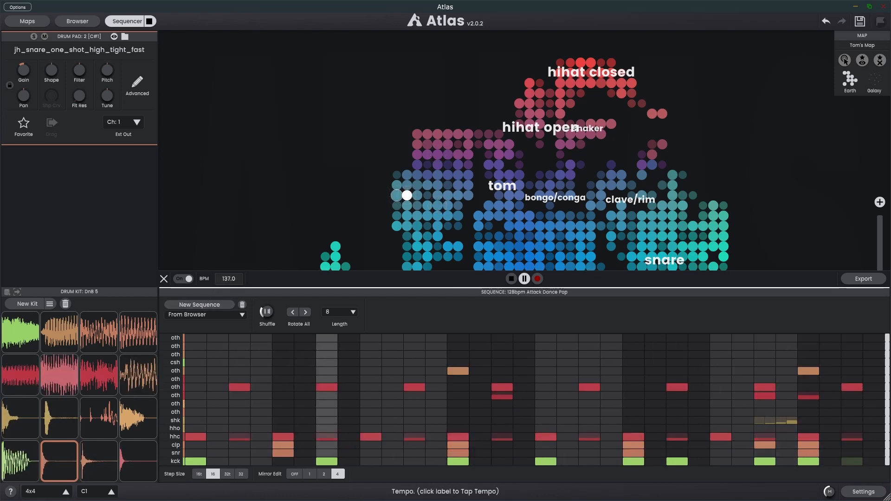
left_click(202, 305)
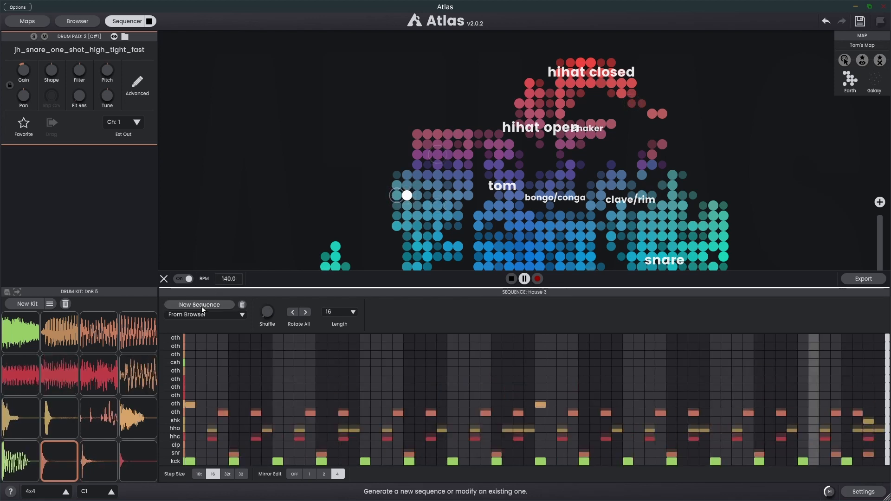
left_click(203, 307)
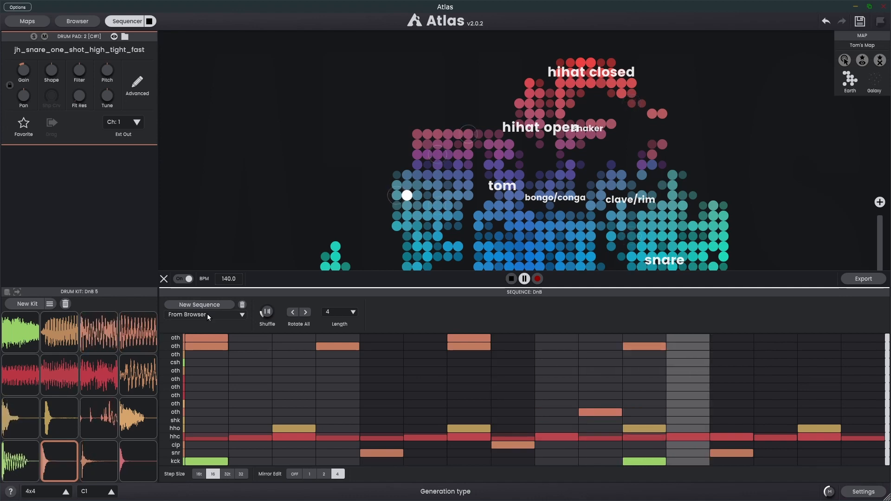
- Switch the generation type to Random Chaos and generate four new sequences in a row
left_click(207, 313)
left_click(199, 323)
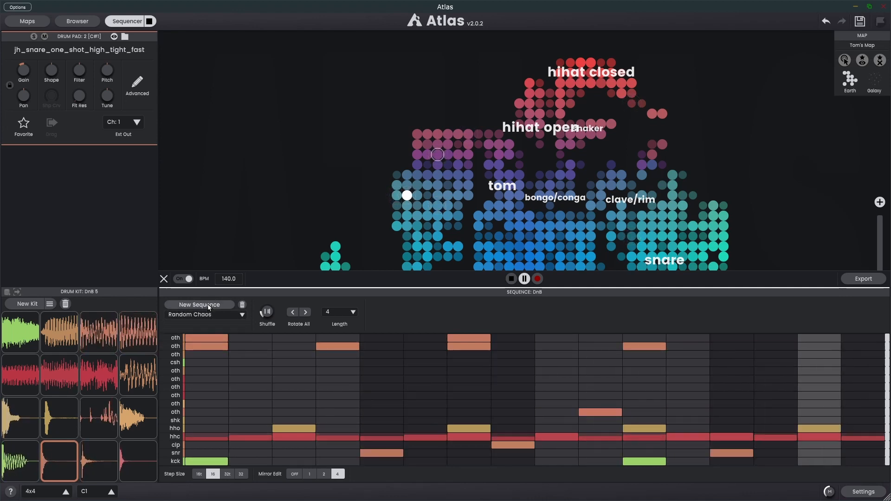
left_click(207, 304)
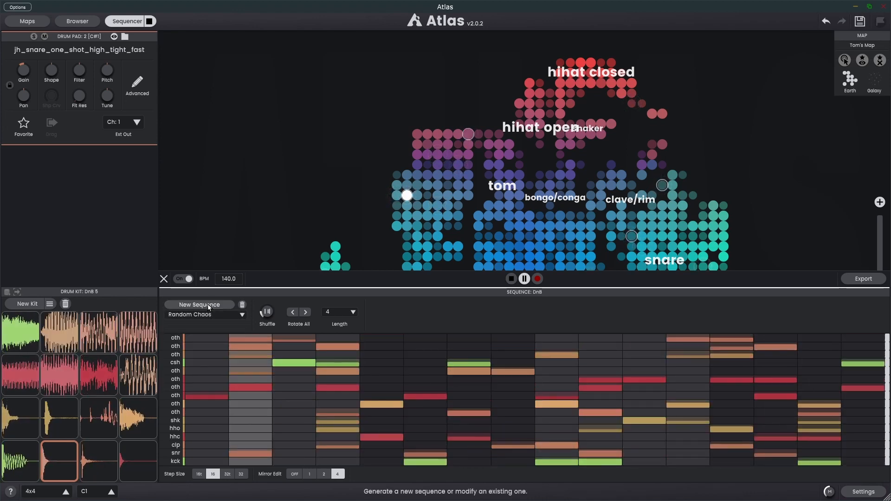
left_click(208, 304)
left_click(207, 305)
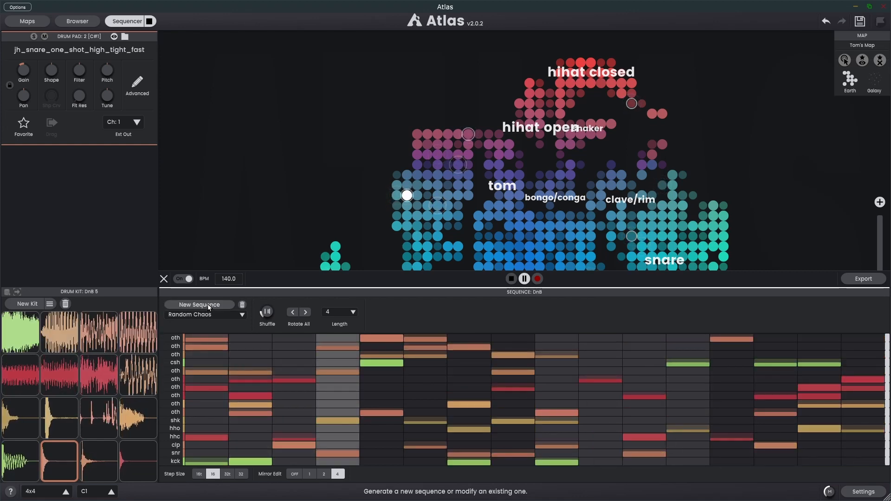
left_click(207, 304)
- Return the generation type to From Browser and generate a new sequence
left_click(206, 315)
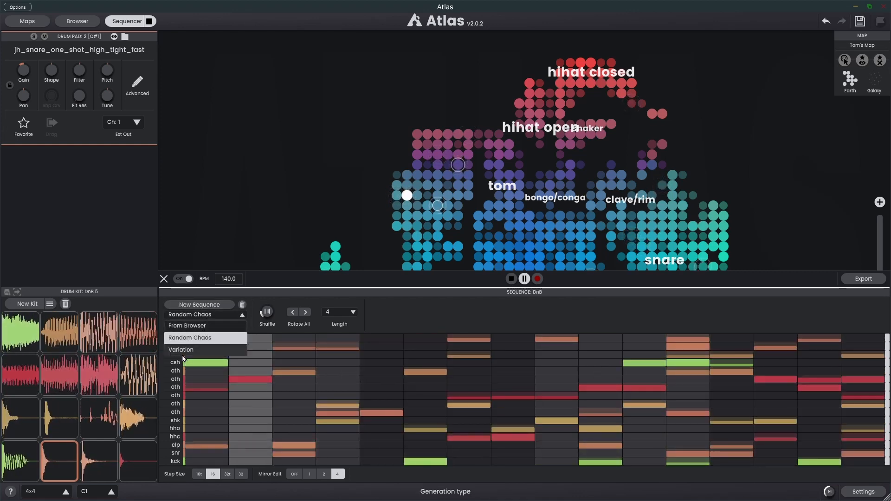
left_click(194, 326)
left_click(196, 305)
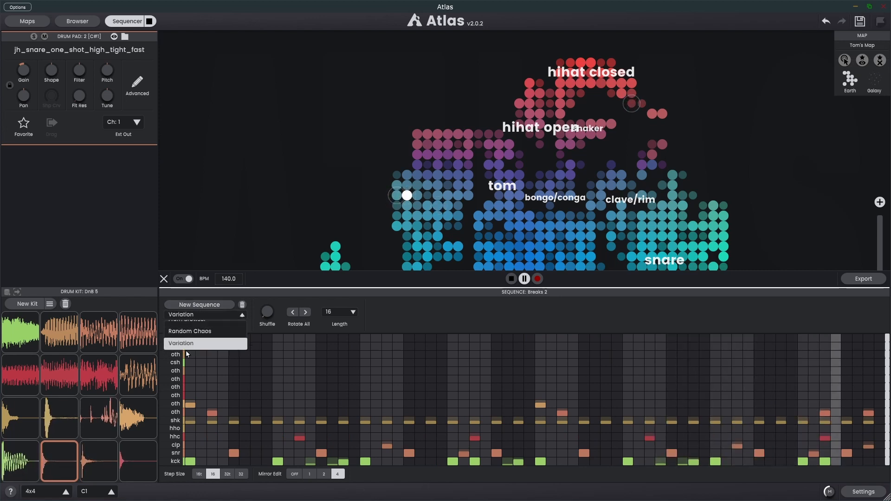
- Set the generation type to Variation and generate four successive variations of the current sequence
left_click(186, 350)
left_click(202, 305)
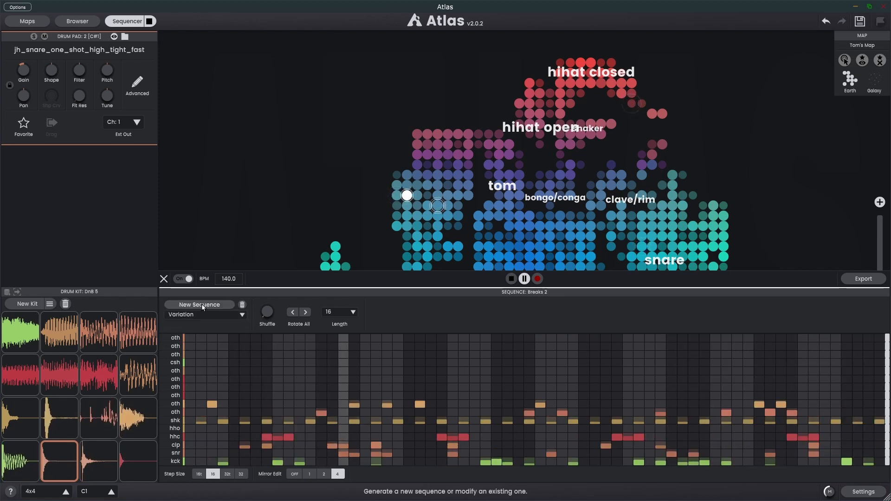
left_click(202, 304)
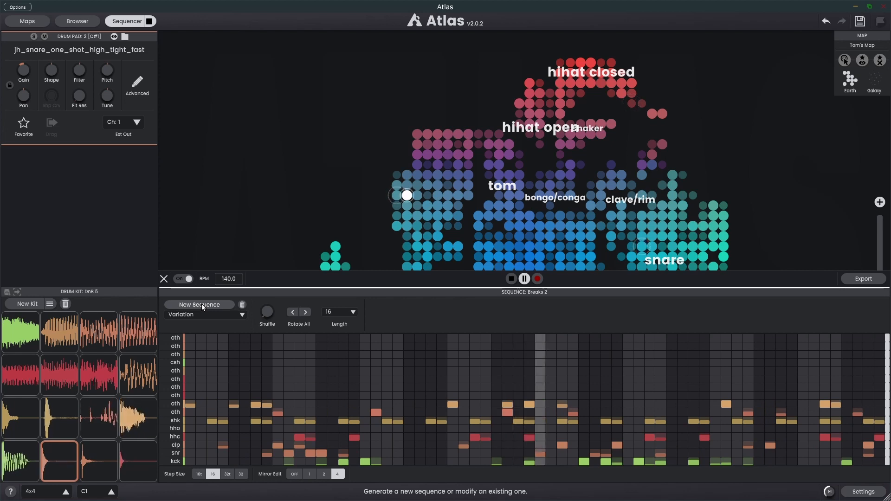
left_click(202, 304)
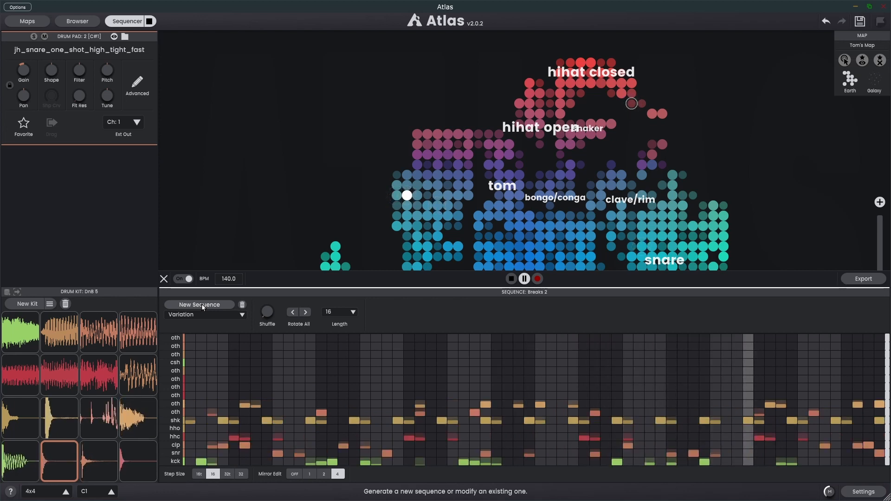
left_click(202, 304)
- Change the generation type from Variation back to From Browser and generate three new sequences
left_click(203, 315)
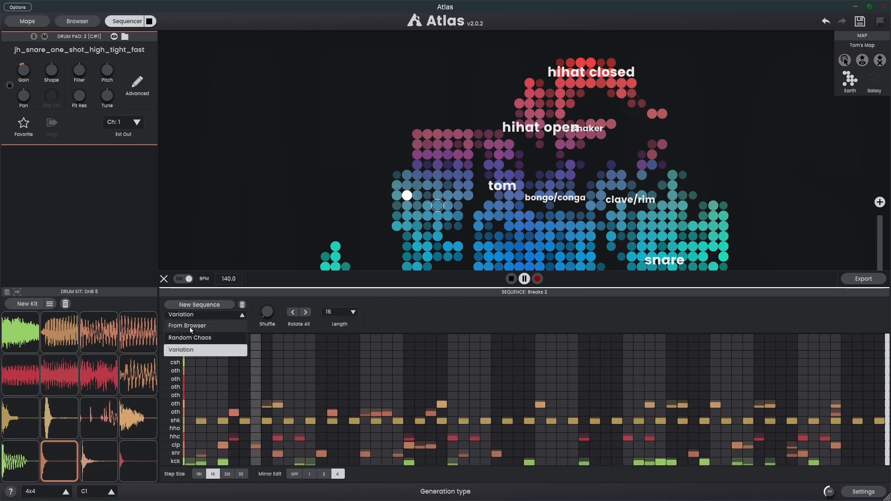
left_click(190, 326)
left_click(202, 305)
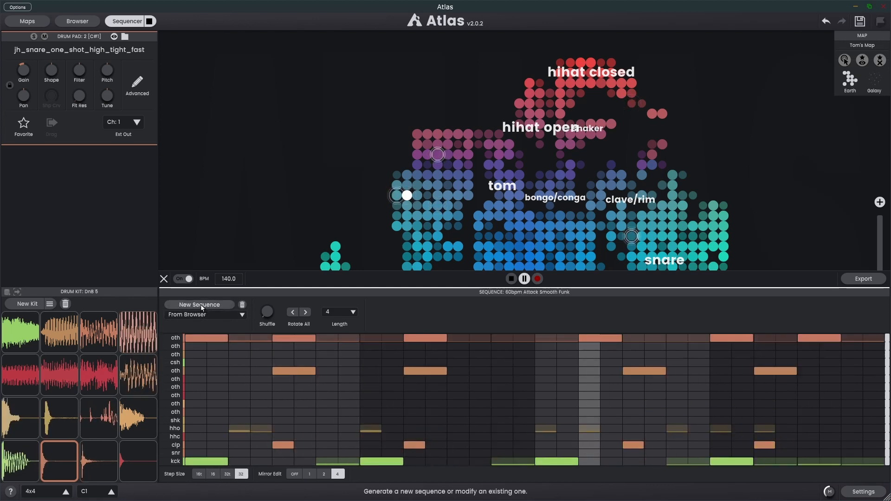
left_click(202, 305)
left_click(200, 305)
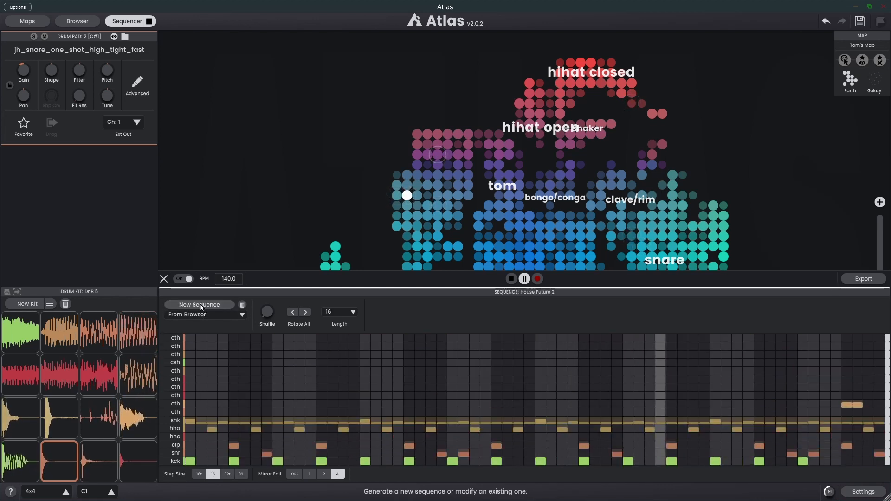
- Generate one more sequence with the From Browser generation type
left_click(200, 304)
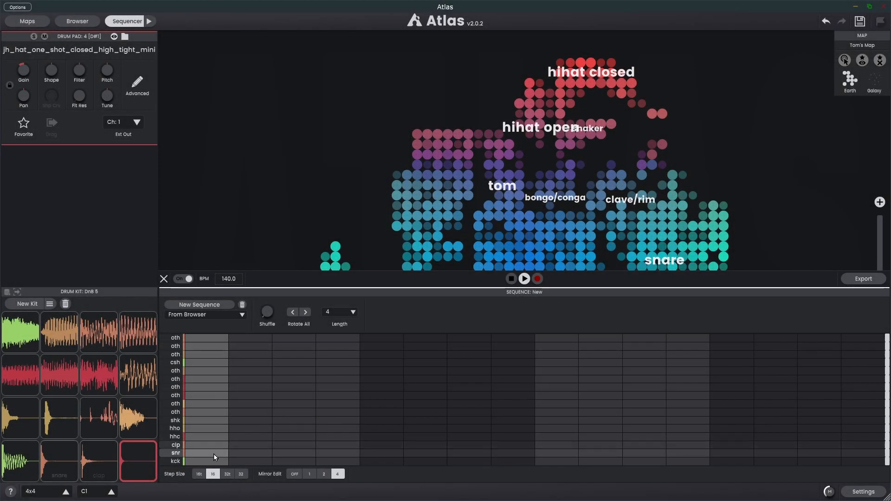
- Program kicks on steps 1 and 11, snares on 5 and 13, claps on 8 and 10, and closed hi-hats on all sixteen steps
left_click(716, 455)
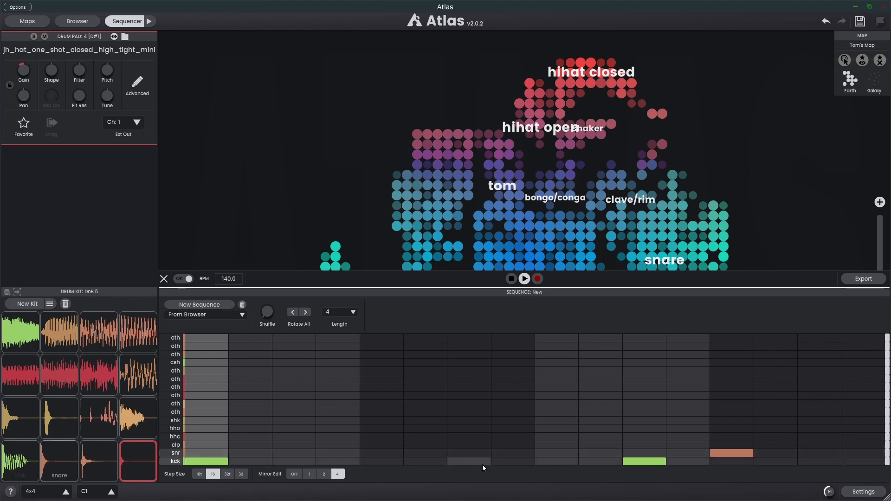
left_click(525, 280)
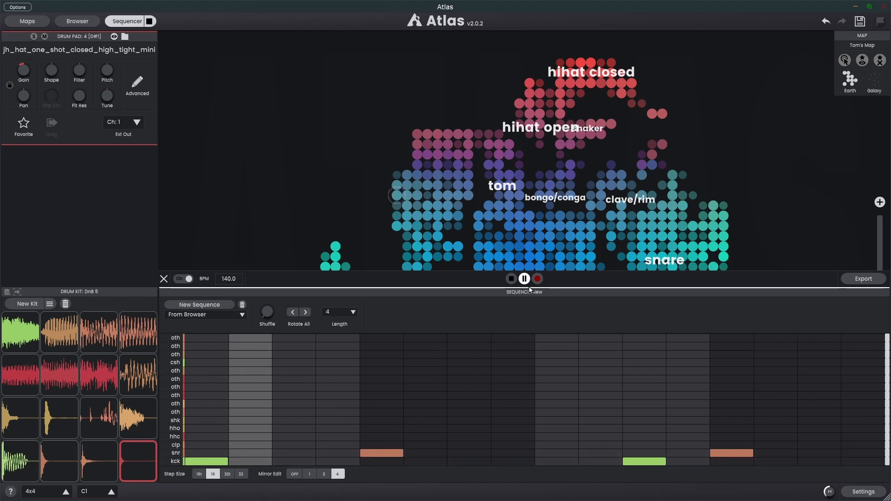
left_click(513, 445)
left_click(580, 446)
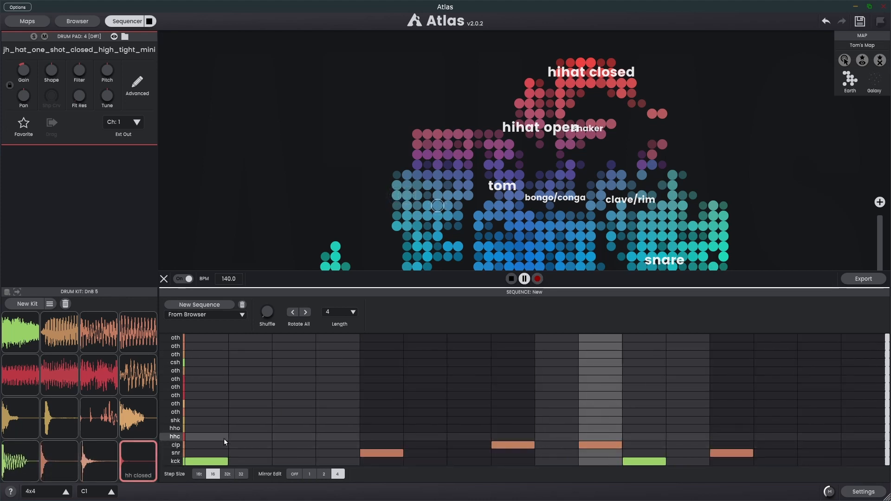
left_click_drag(224, 439, 849, 426)
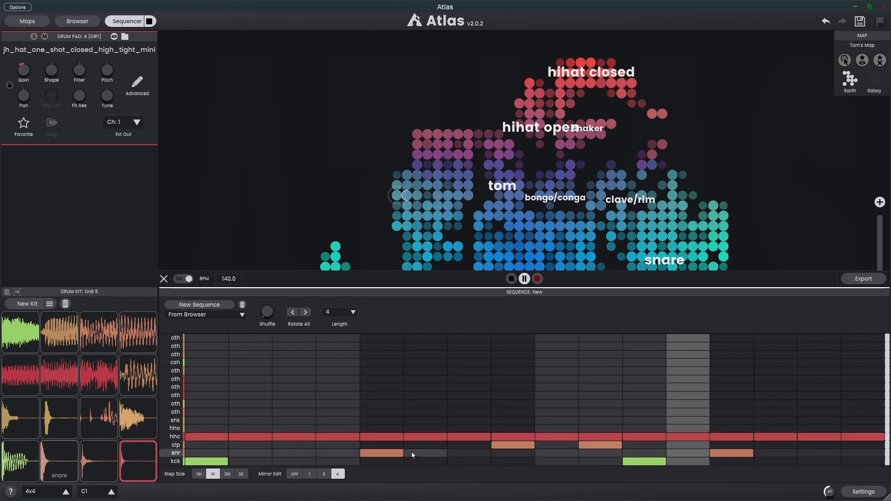
- Open the closed hi-hat channel and vary its velocities by lowering steps 2, 4, 6, 7, 10, 11, 12, 14 and 15
left_click(178, 440)
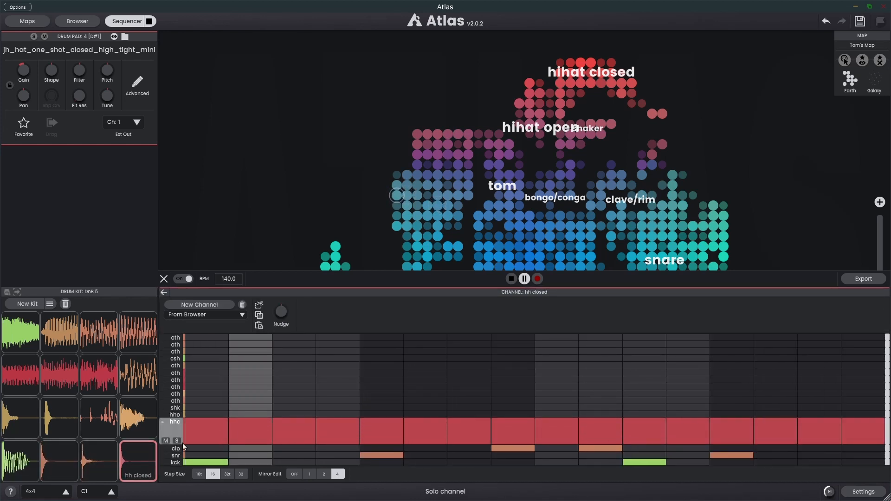
left_click(257, 435)
left_click(335, 428)
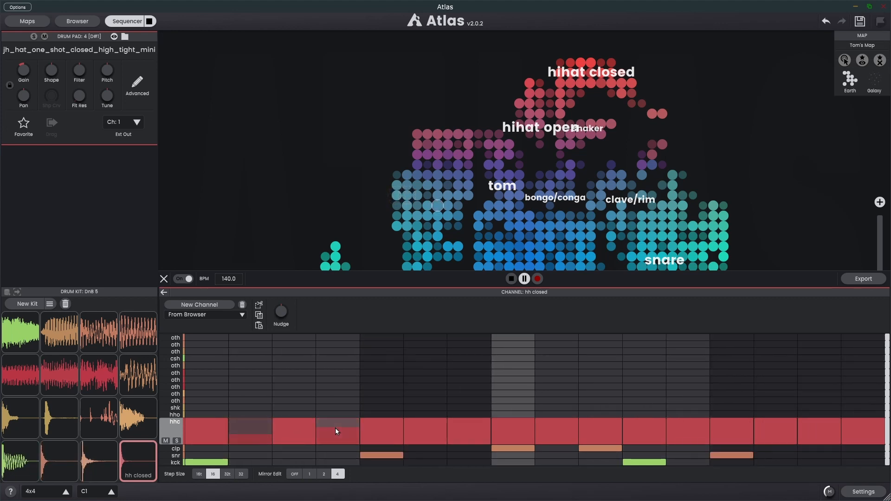
left_click(428, 431)
left_click(461, 428)
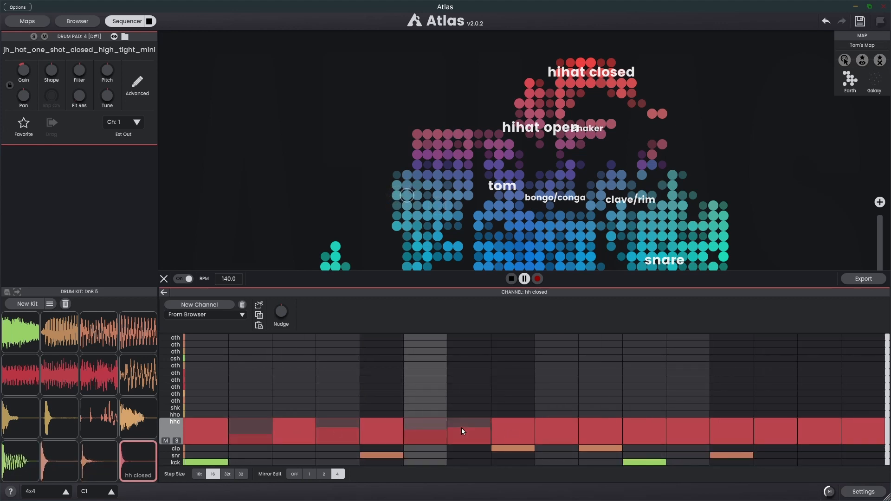
left_click(606, 434)
left_click(647, 428)
left_click(682, 422)
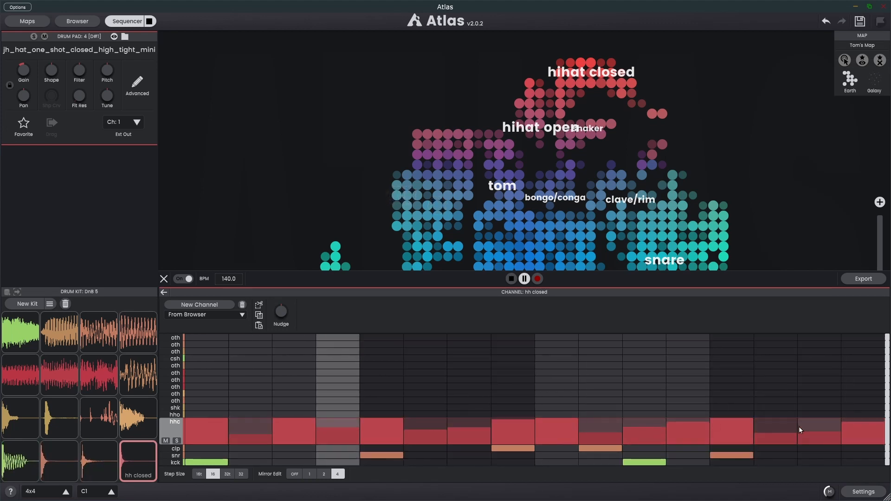
- Try out soloing and muting the closed hi-hat, switching each off again
left_click(176, 441)
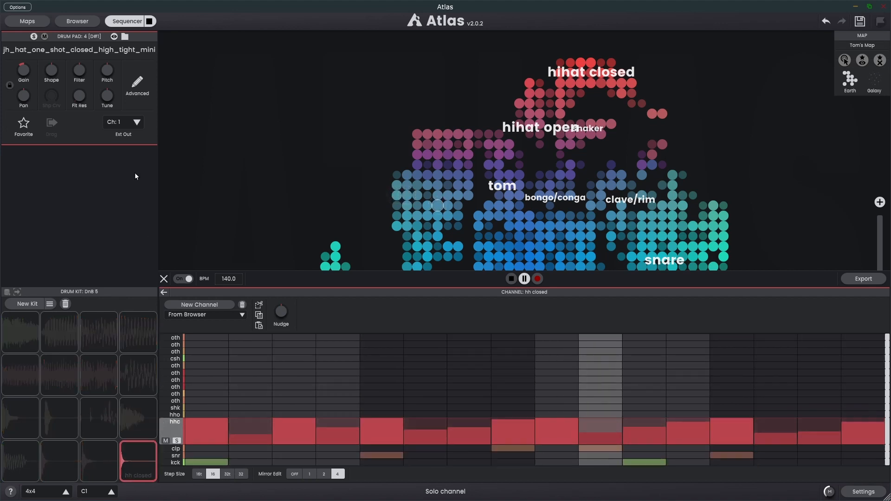
left_click(33, 37)
left_click(33, 37)
left_click(44, 37)
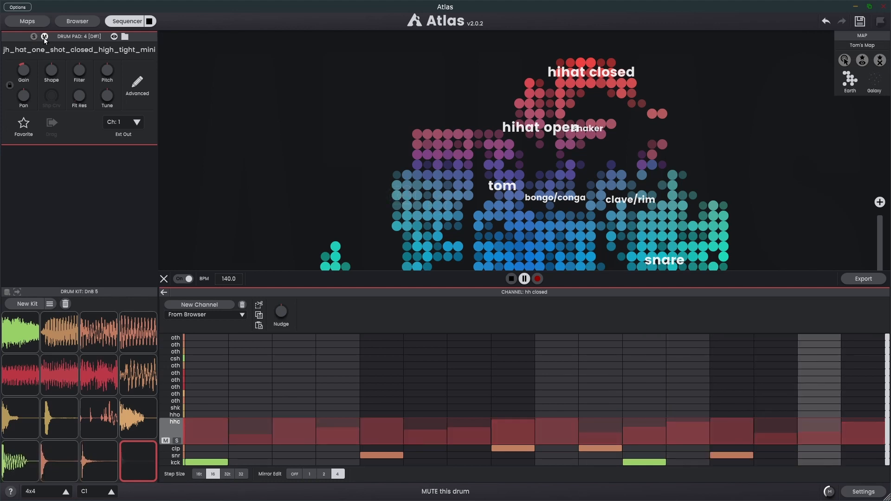
left_click(44, 37)
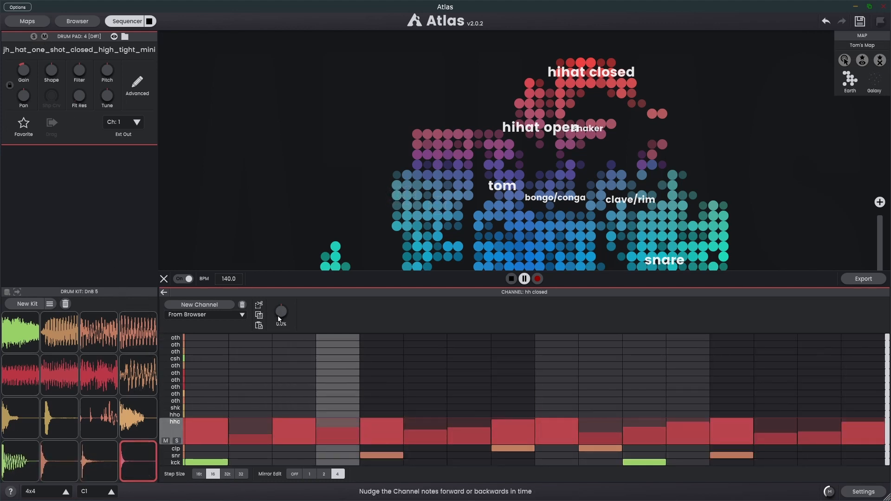
- Nudge the closed hi-hat channel's notes backwards in time to about -55.4%
left_click_drag(281, 317, 300, 351)
mouse_move(279, 318)
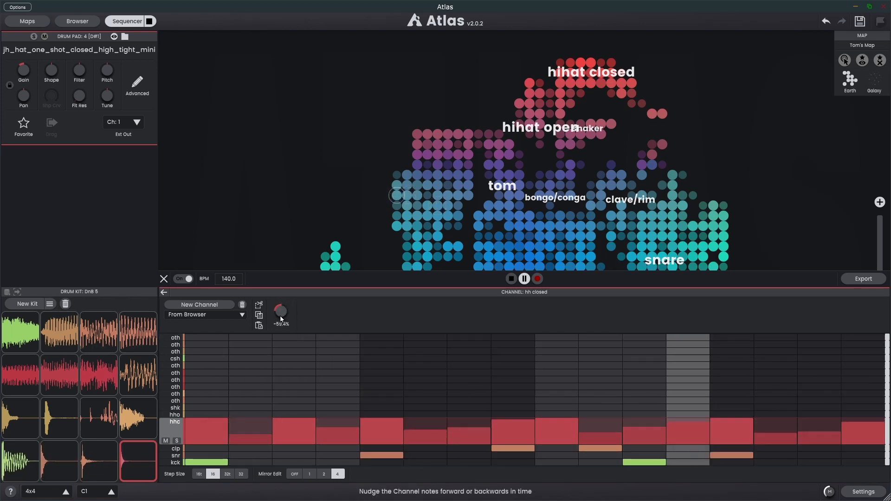
mouse_move(281, 291)
left_mouse_down()
mouse_move(283, 261)
mouse_move(283, 282)
left_mouse_up()
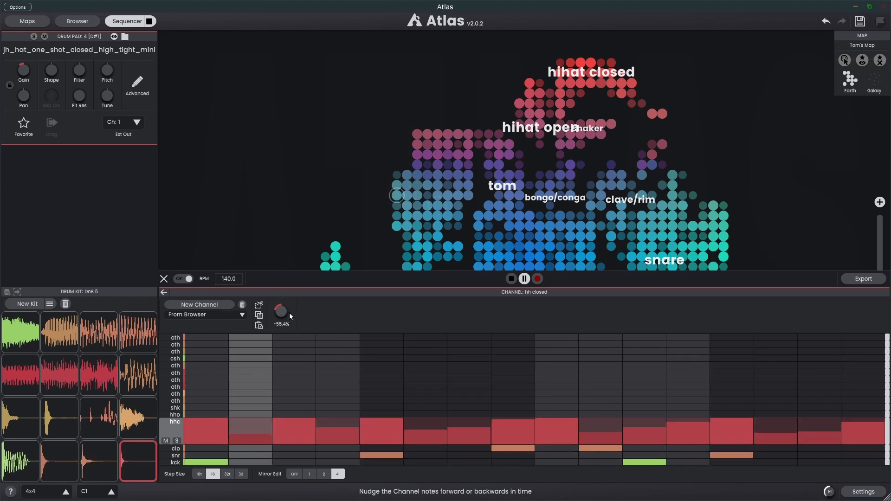
- Cut the closed hi-hat pattern and paste it into the shaker channel
left_click(259, 309)
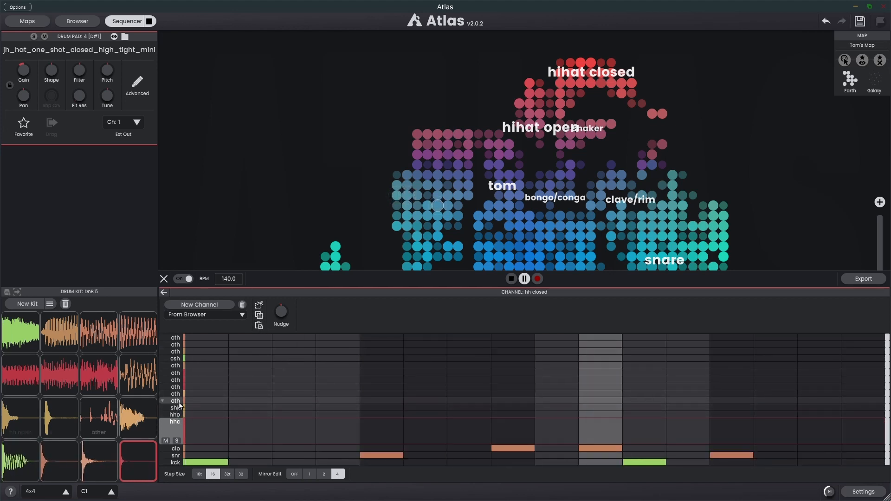
left_click(177, 409)
left_click(259, 325)
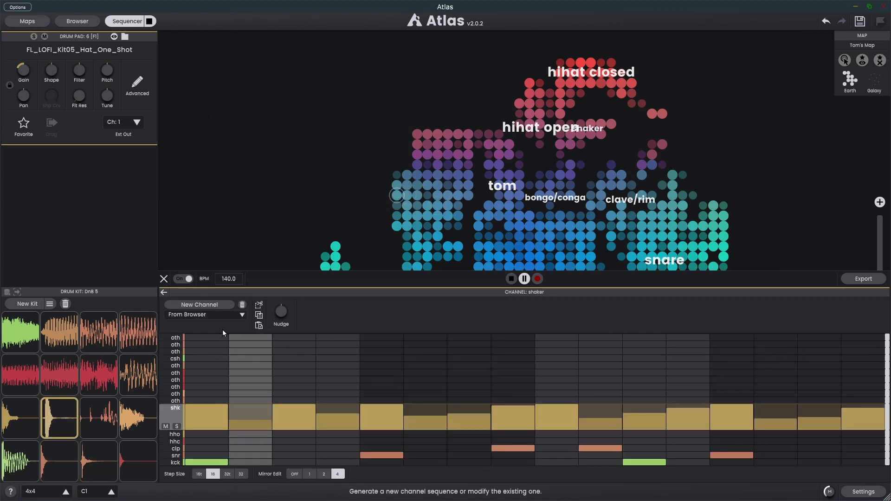
- Set the shaker channel's generation type to Random Chaos and generate four new channel patterns
left_click(241, 316)
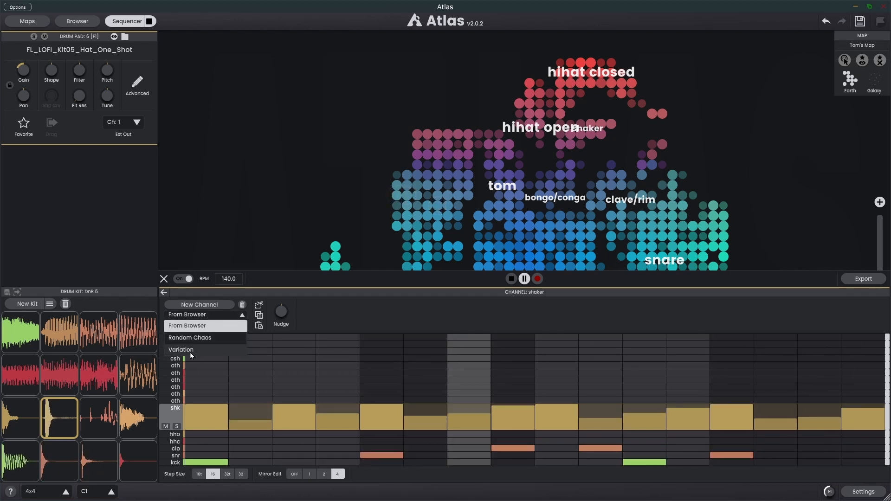
left_click(202, 338)
left_click(209, 307)
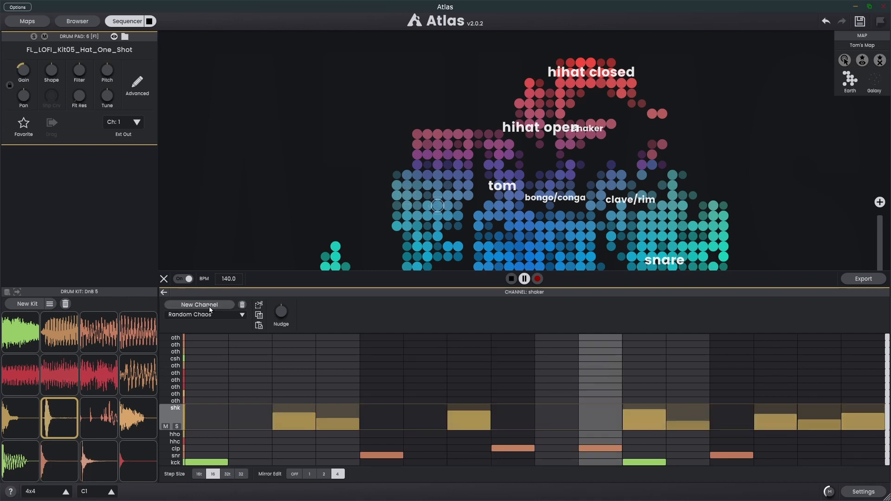
left_click(209, 307)
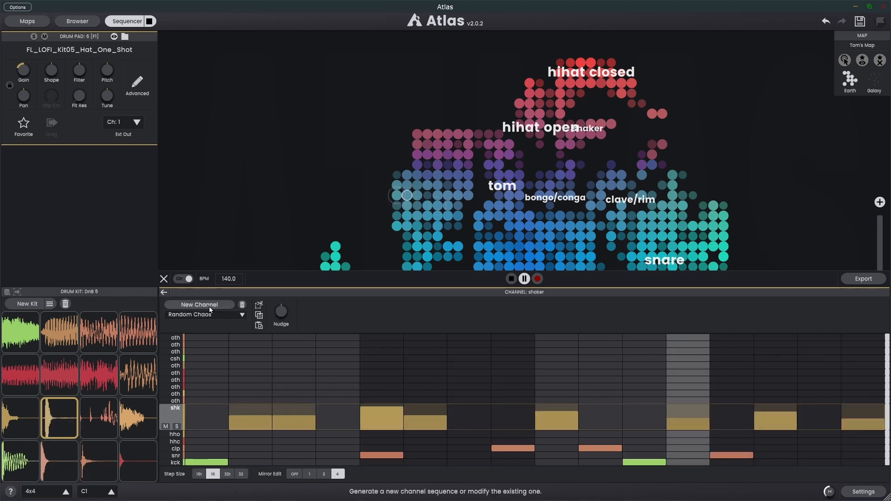
left_click(209, 307)
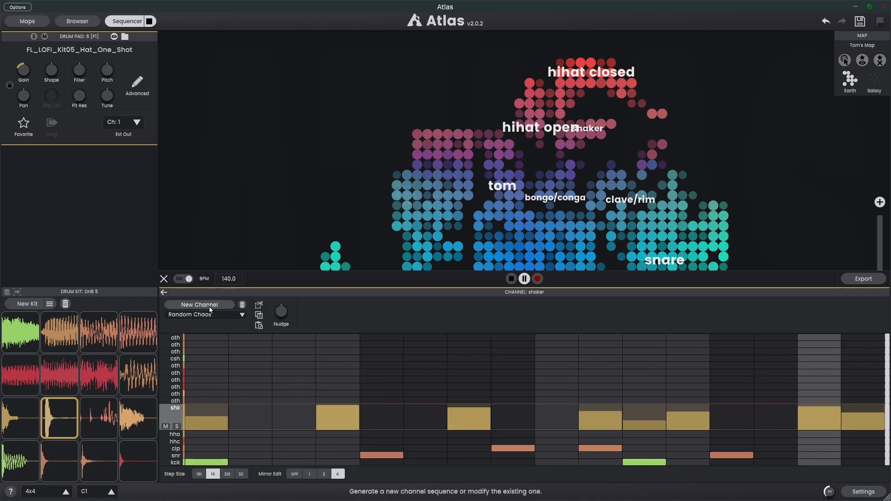
left_click(210, 306)
- Switch the shaker channel's generation type to From Browser and generate five new channel patterns
left_click(214, 318)
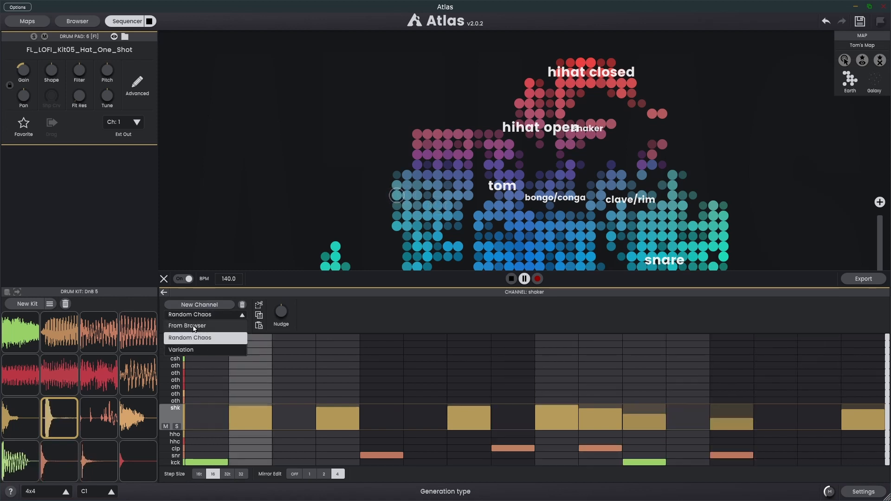
left_click(200, 325)
left_click(202, 307)
left_click(202, 309)
left_click(202, 308)
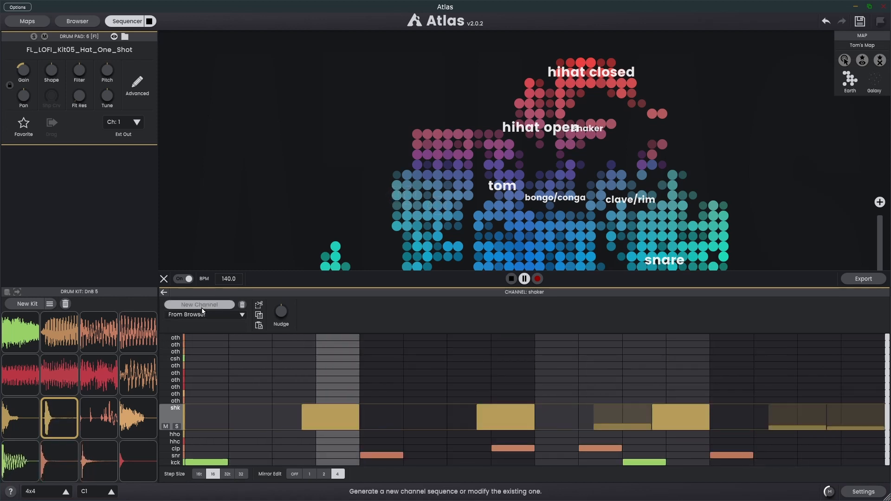
left_click(202, 308)
left_click(202, 309)
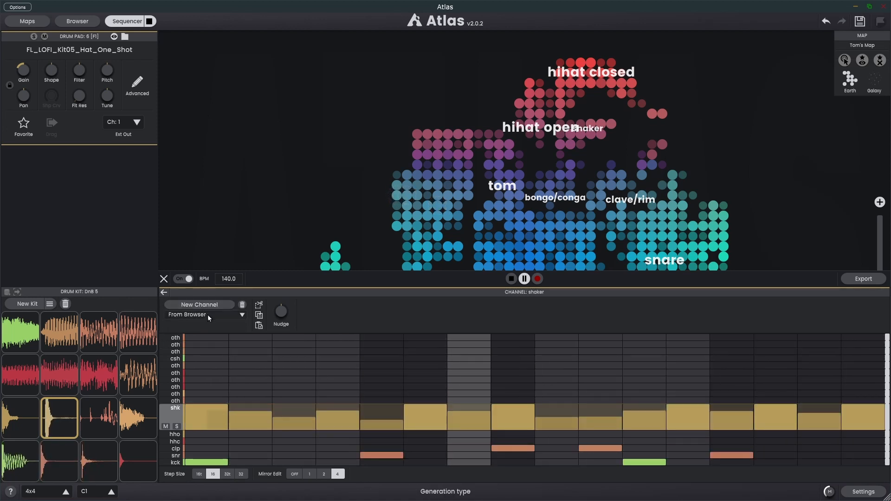
- Generate four variations of the shaker pattern with the Variation generation type, and return to the full sequence view
left_click(207, 314)
left_click(190, 348)
left_click(208, 305)
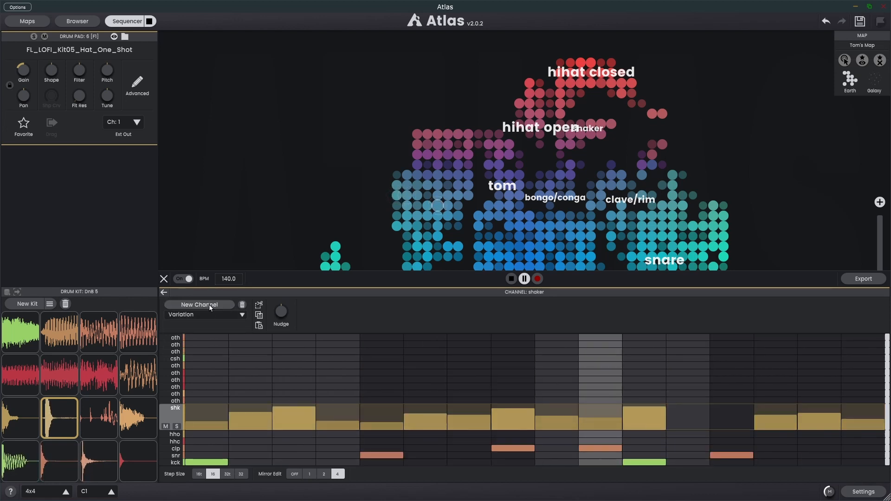
left_click(209, 305)
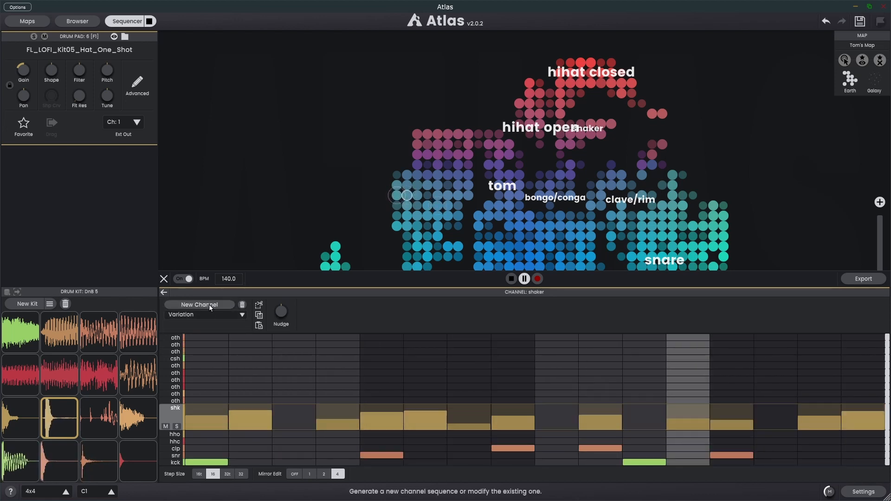
left_click(209, 304)
left_click(222, 306)
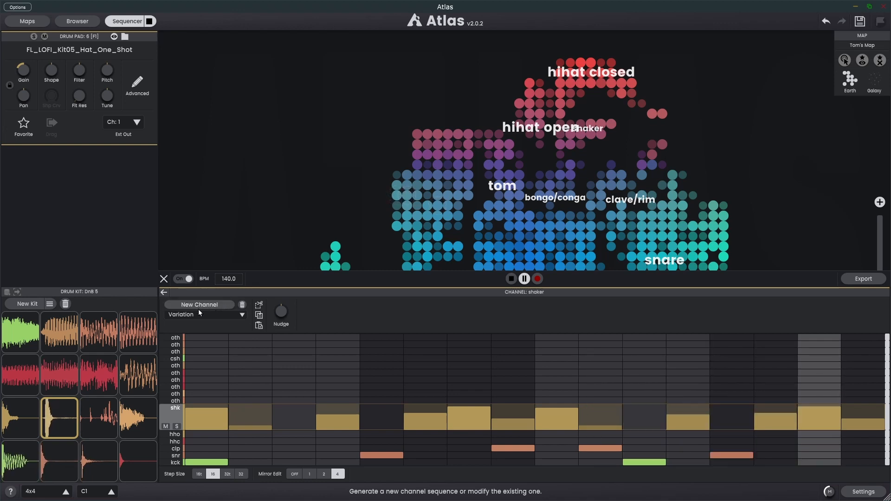
left_click(164, 293)
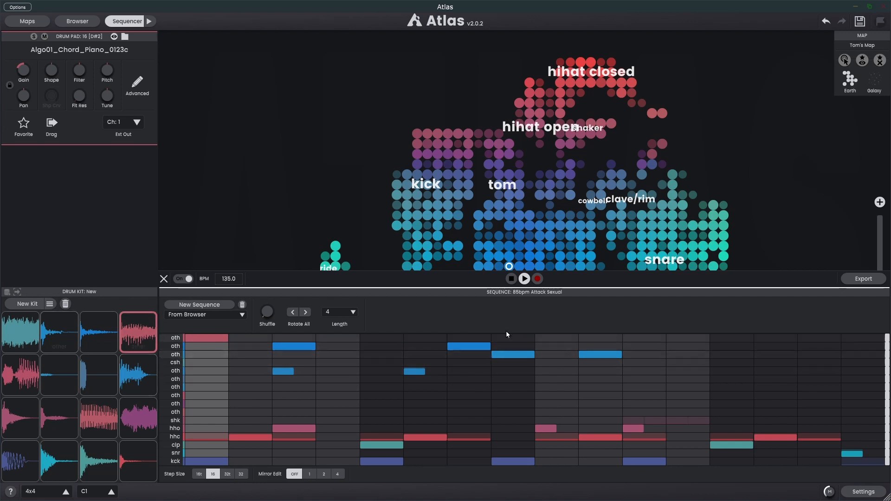
- Play the sequence and shorten the polyrhythm length of the kick channel to 4 steps and the topmost channel to 3 steps
left_click(524, 279)
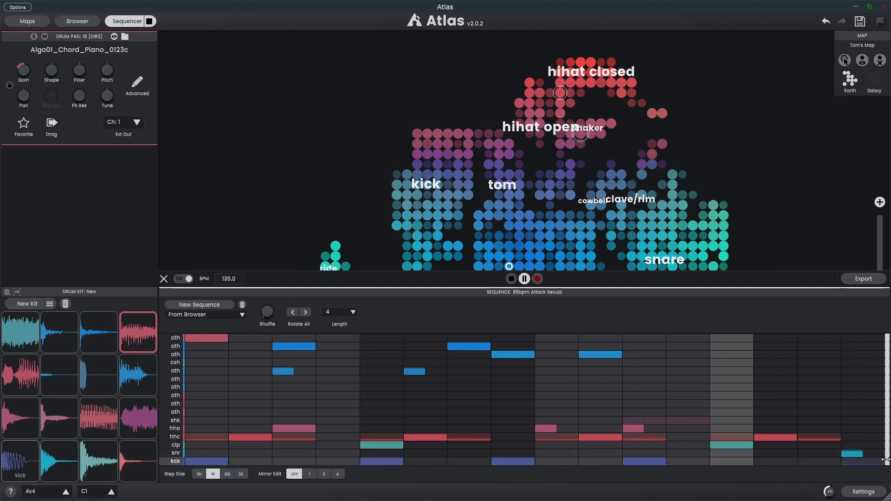
left_click_drag(885, 461, 363, 461)
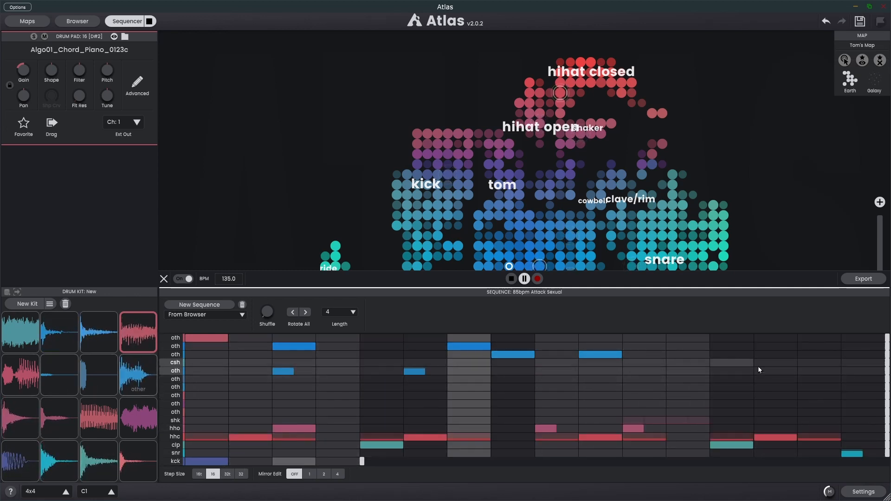
left_click_drag(886, 339, 318, 341)
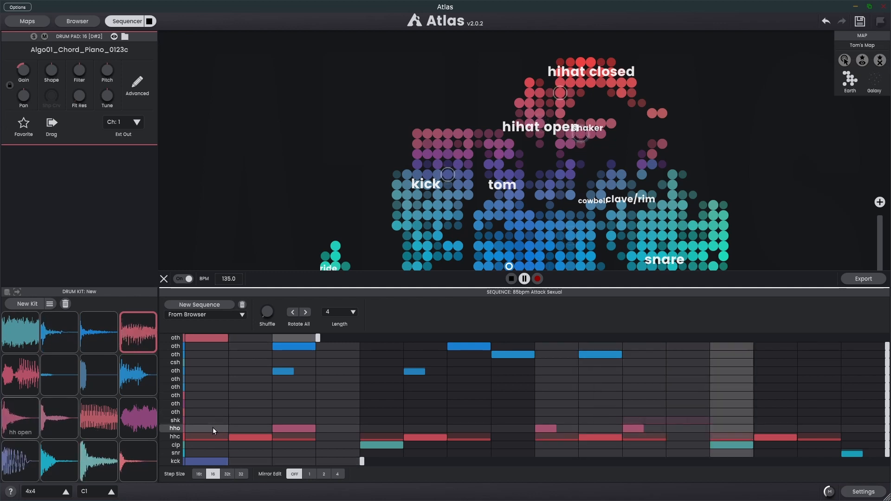
- Add open hi-hats on steps 1 and 2, and set the polyrhythm length to 7 steps for the shaker and 3 for the open hi-hat
left_click(212, 428)
left_click(242, 427)
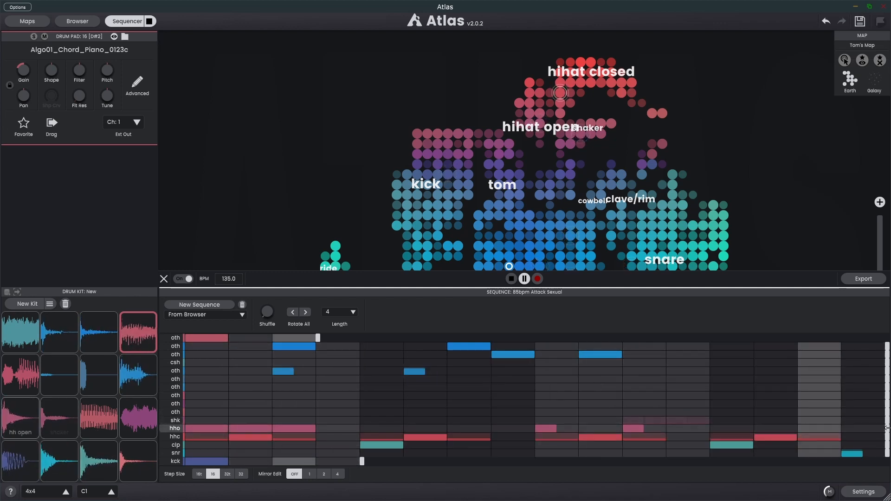
left_click_drag(887, 421, 494, 426)
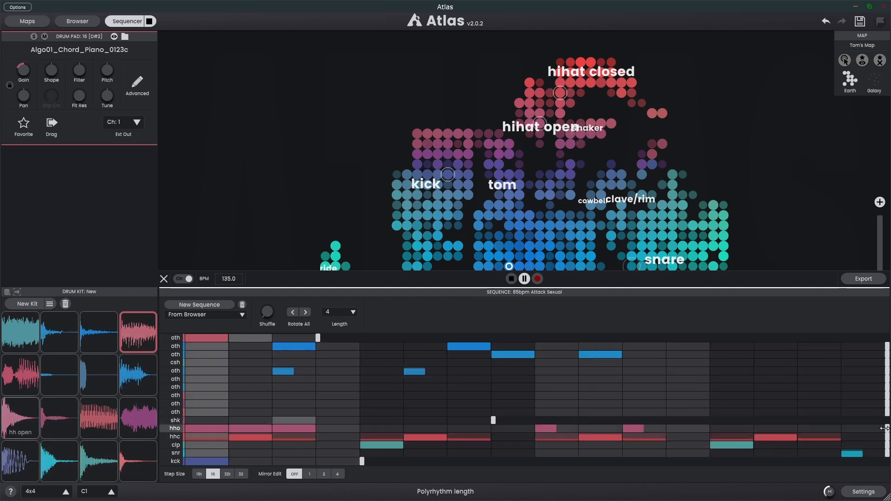
left_click_drag(887, 429, 317, 441)
- Open the open hi-hat channel and lower the velocities of its first and third steps
left_click(175, 429)
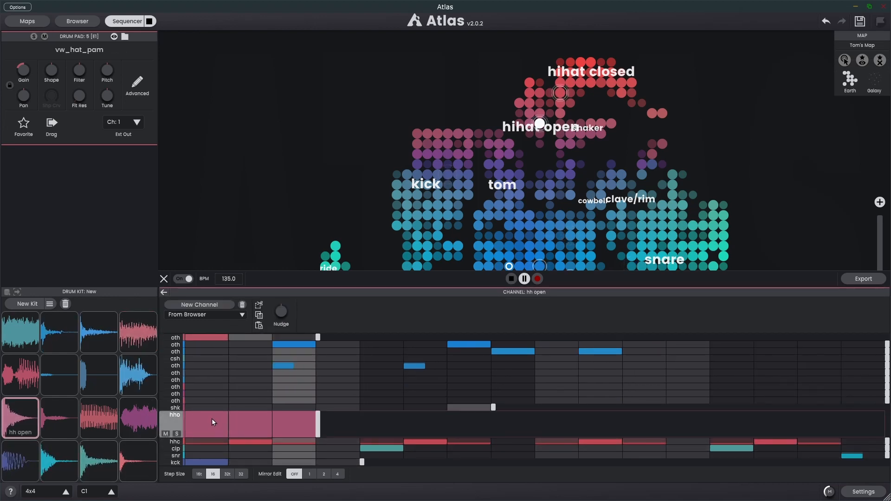
left_click(280, 423)
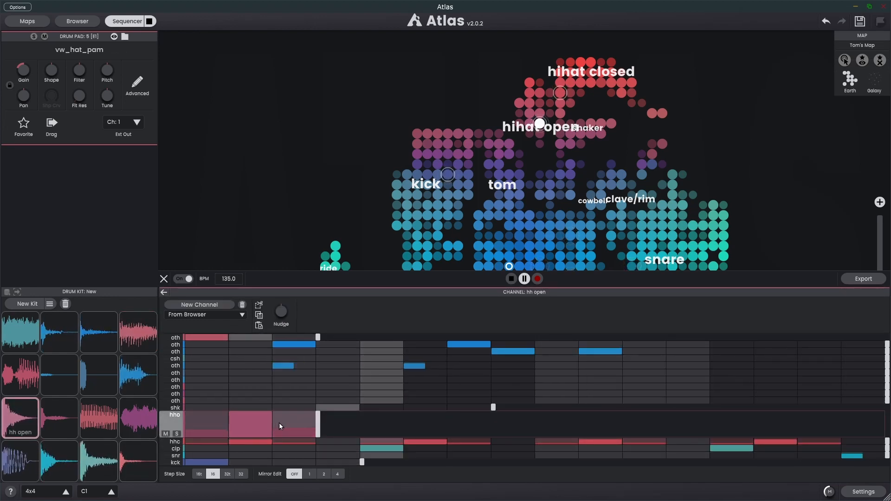
left_click(207, 432)
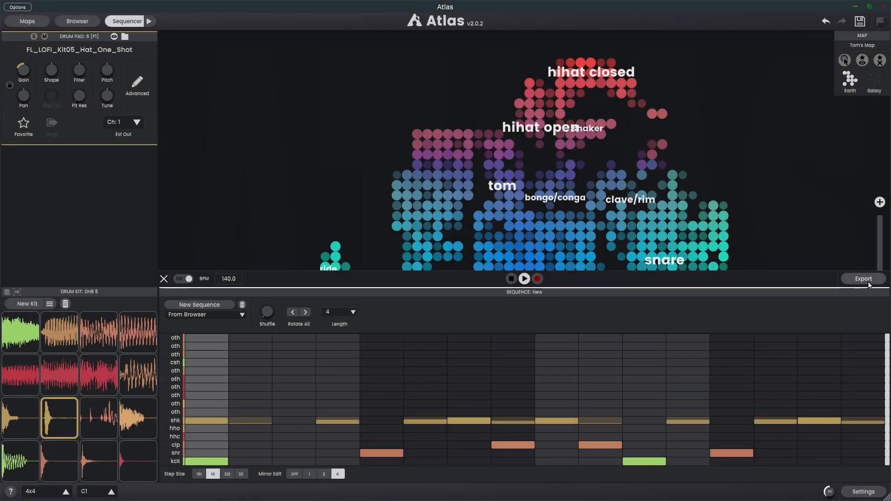
- Open the sequence export and look over the audio and MIDI export options
left_click(864, 280)
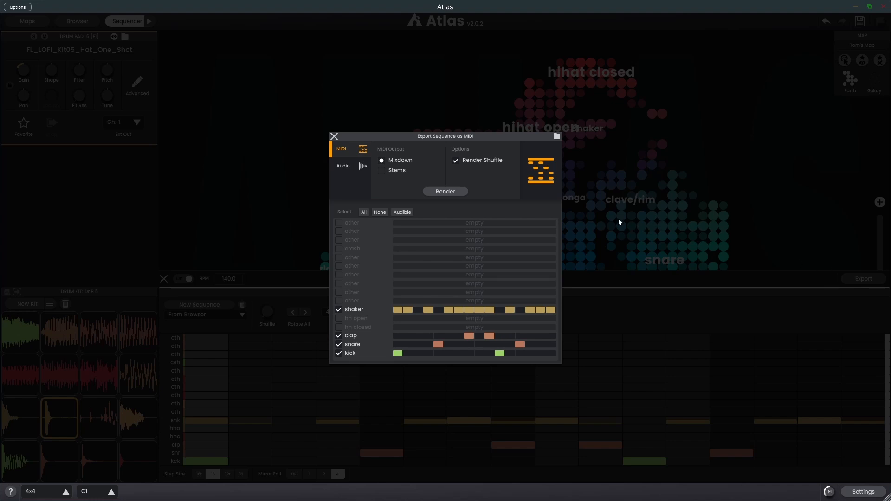
left_click(355, 171)
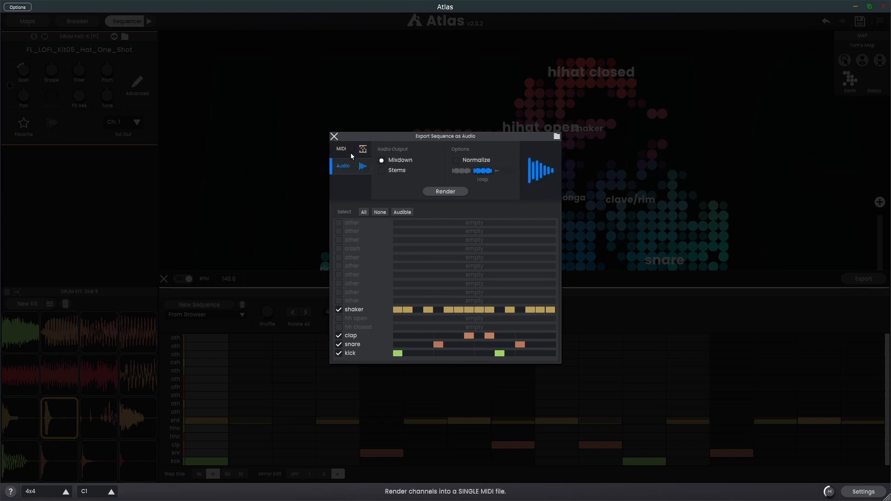
left_click(345, 148)
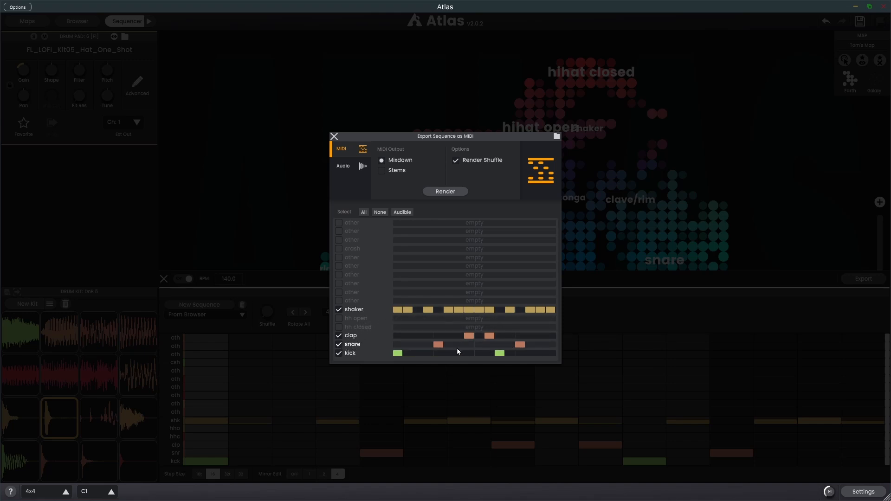
- Try the MIDI export's channel selection on the hi-hat and shaker channels and its All and None presets, ending on Audible
left_click(339, 318)
left_click(339, 327)
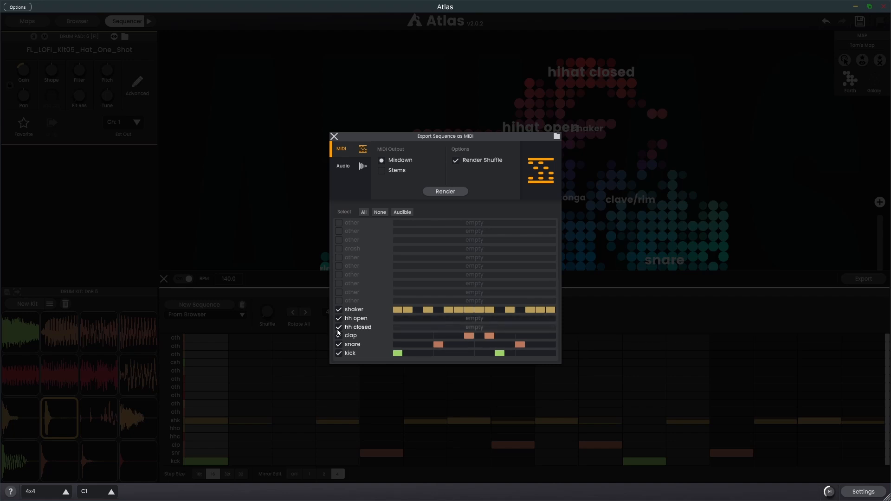
left_click(338, 310)
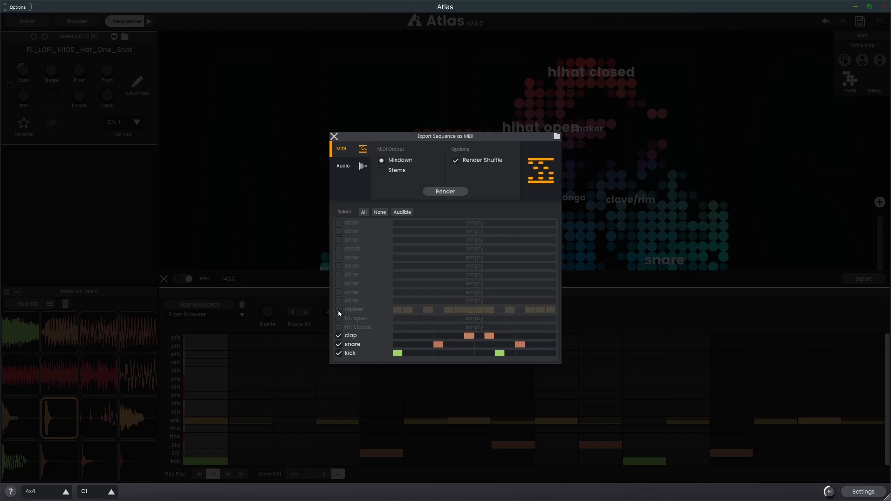
left_click(338, 310)
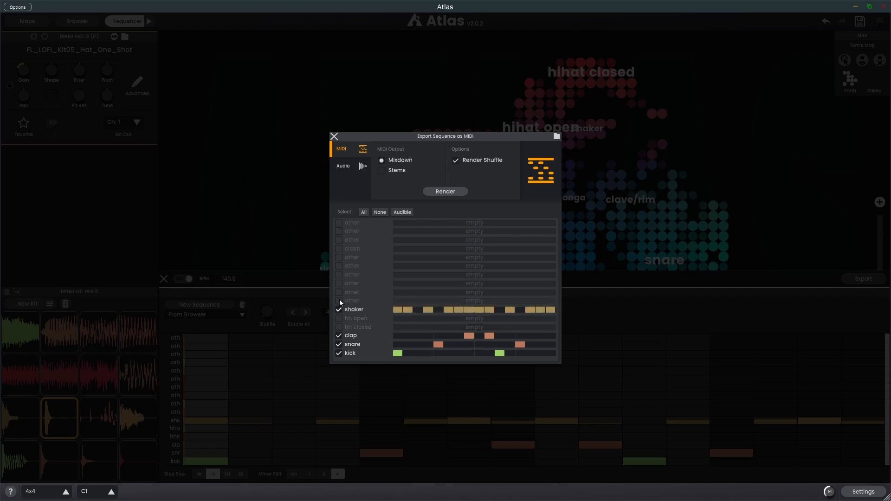
left_click(363, 212)
left_click(382, 211)
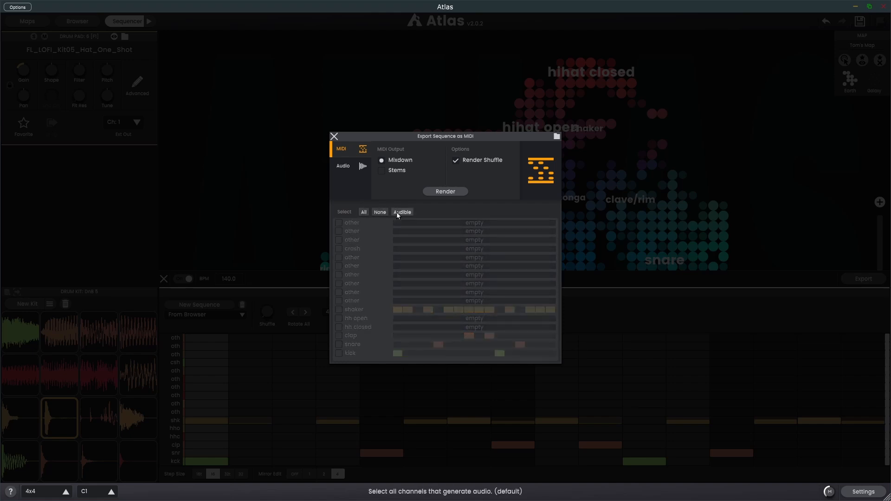
left_click(397, 212)
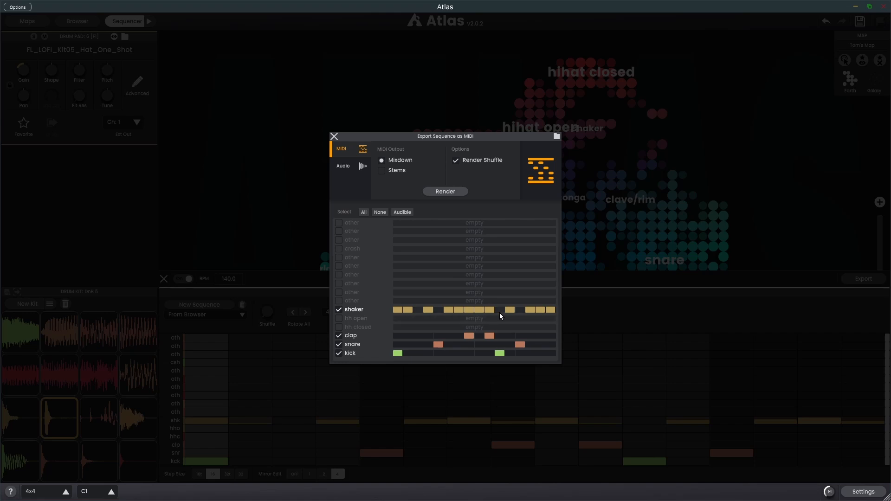
- Render the audible channels as a looping audio mixdown
left_click(341, 167)
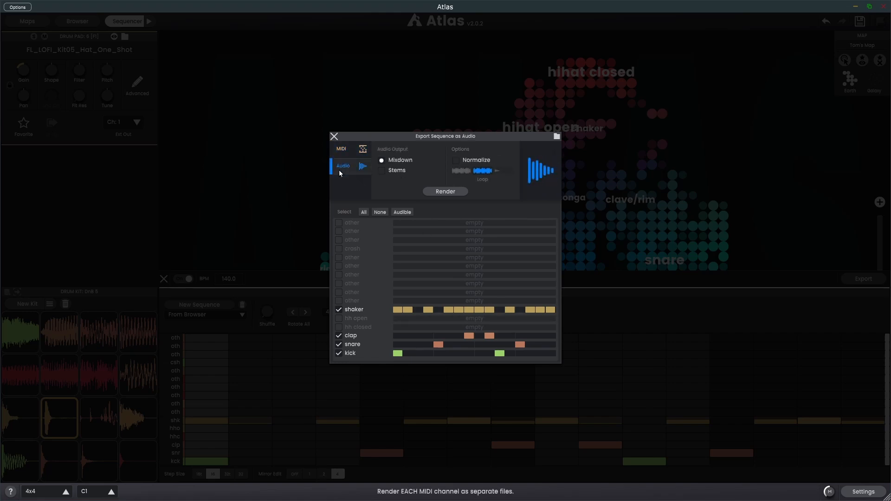
left_click(398, 170)
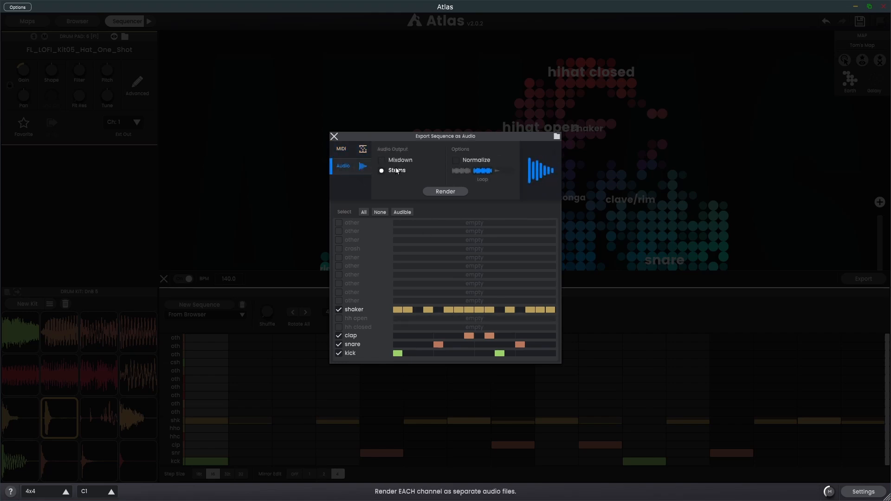
left_click(396, 163)
left_click(407, 161)
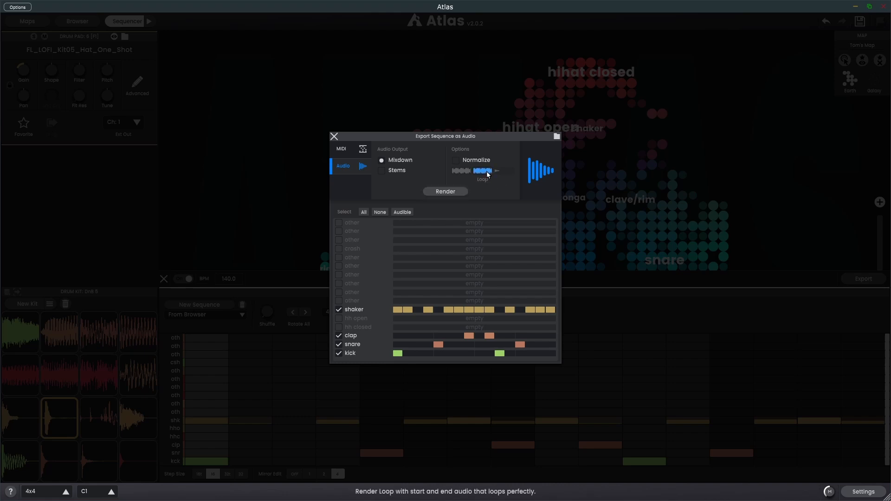
left_click(447, 191)
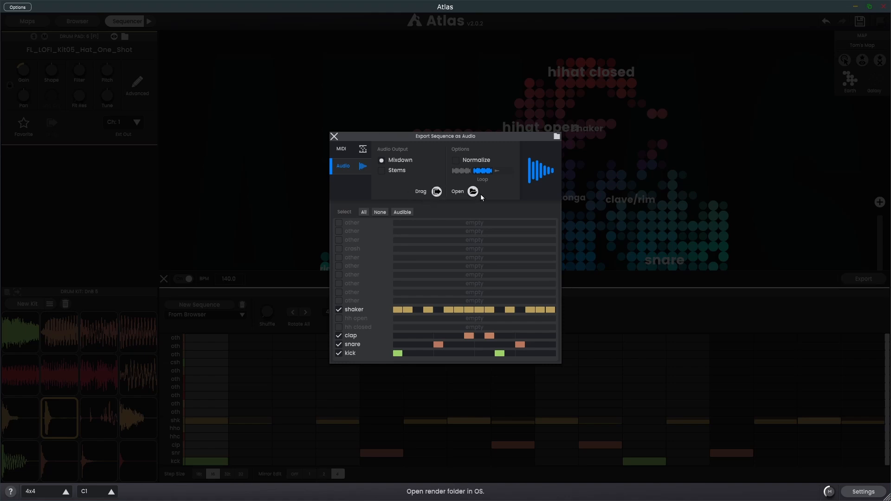
left_click_drag(890, 86, 569, 125)
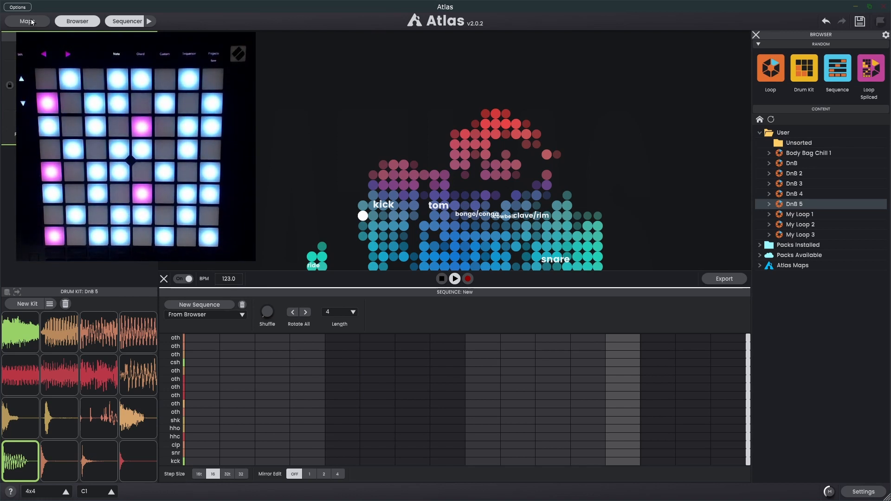
- Check the Audio/MIDI settings to see whether LPProMK3 MIDI is an active MIDI input
left_click(17, 8)
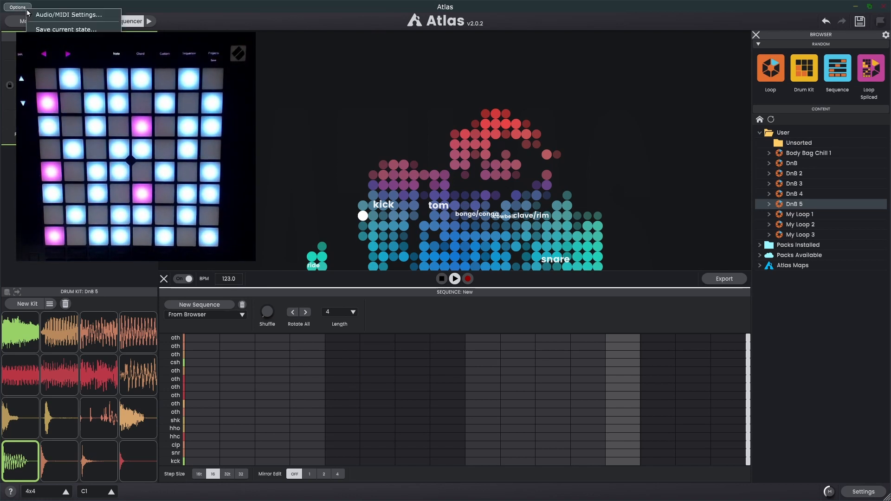
left_click(64, 15)
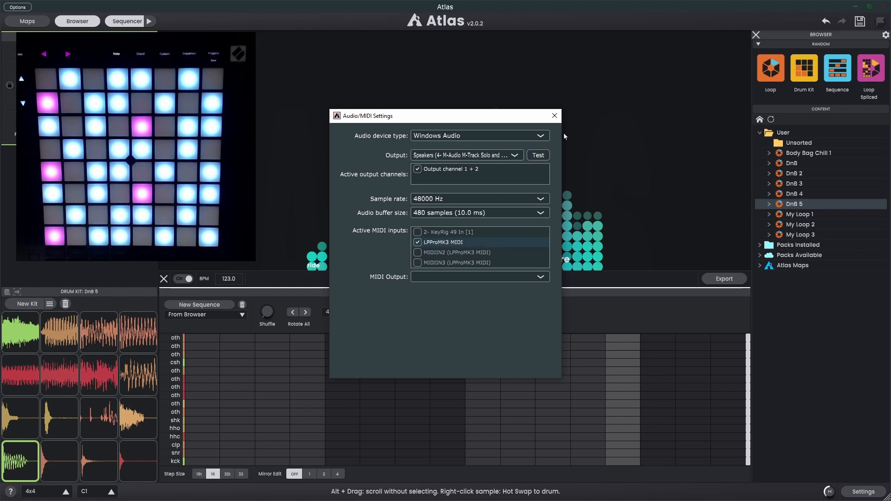
left_click(554, 116)
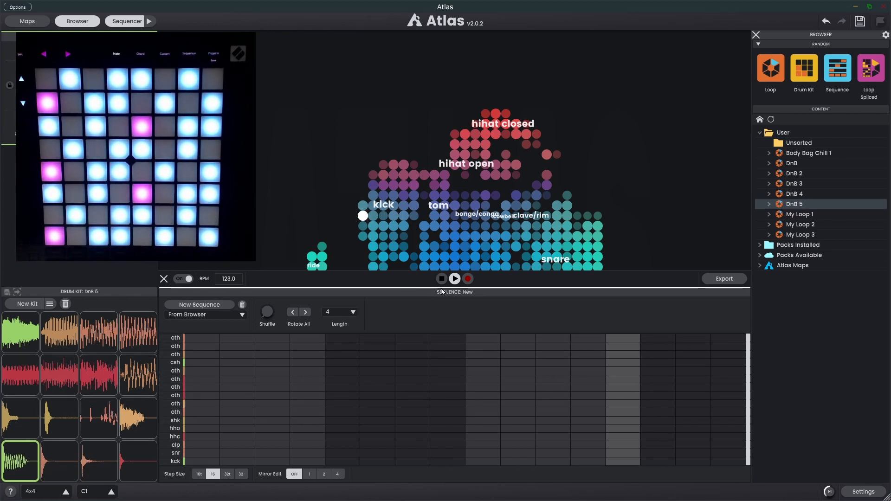
- Play the sequence and add closed hi-hats on every odd step from 1 to 13 and an open hi-hat on step 15
left_click(455, 279)
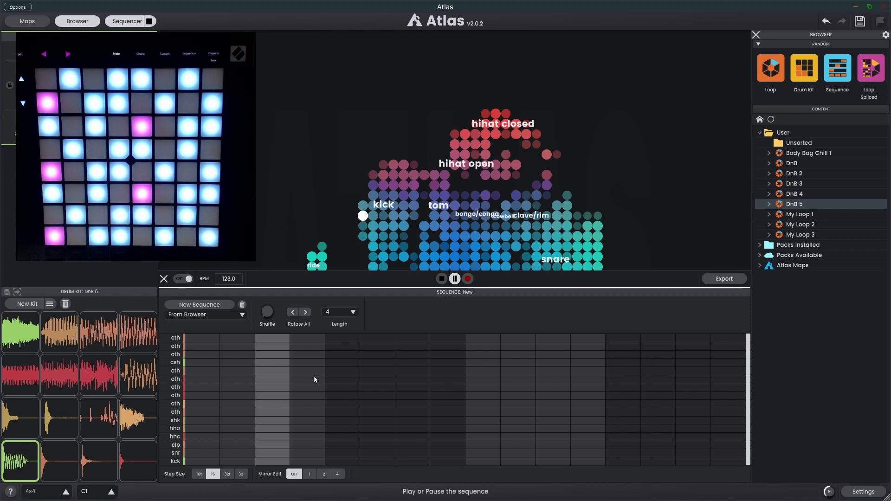
left_click(202, 438)
left_click(272, 437)
left_click(342, 438)
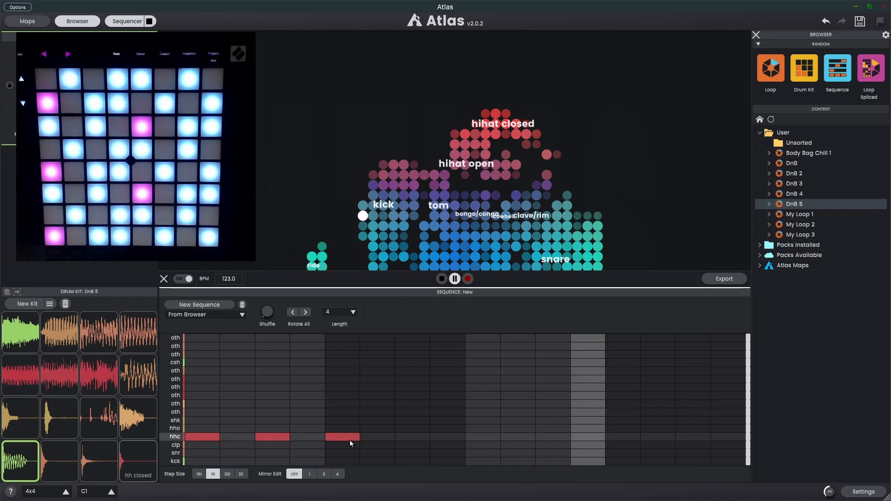
left_click(412, 438)
left_click(483, 438)
left_click(552, 438)
left_click(623, 438)
left_click(683, 429)
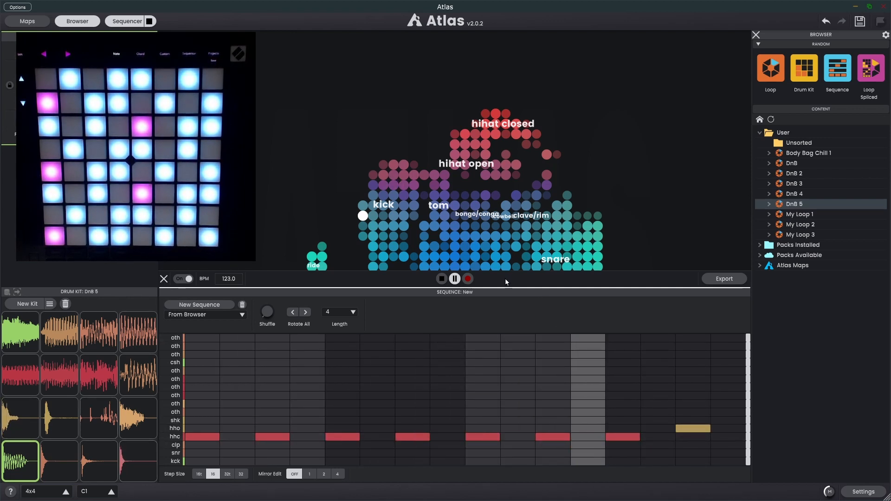
- Record a live kick, snare and percussion pattern over the hi-hats, and clear the whole sequence
left_click(468, 280)
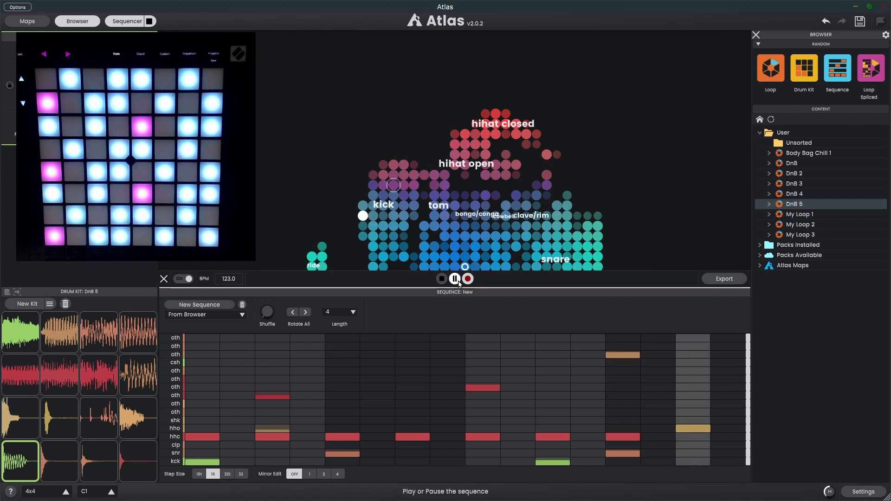
left_click(442, 278)
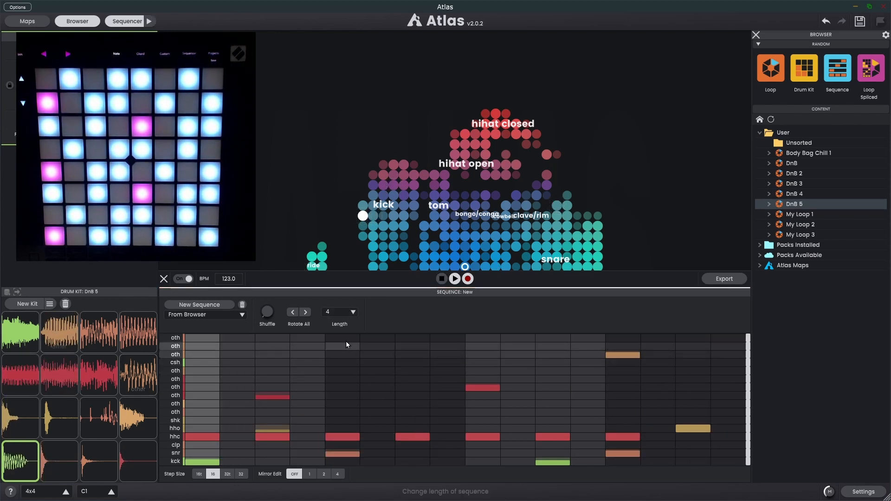
left_click(242, 304)
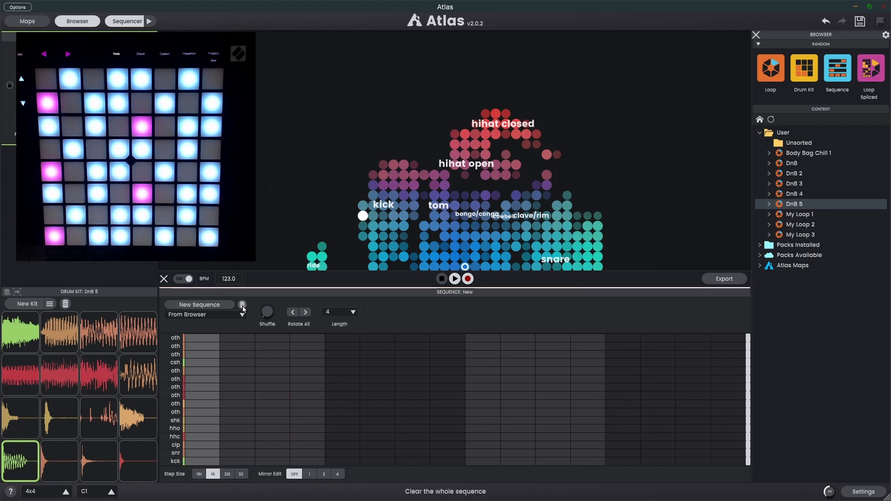
- Set the step size to 32 and record a live shaker pattern with varying velocities
left_click(241, 474)
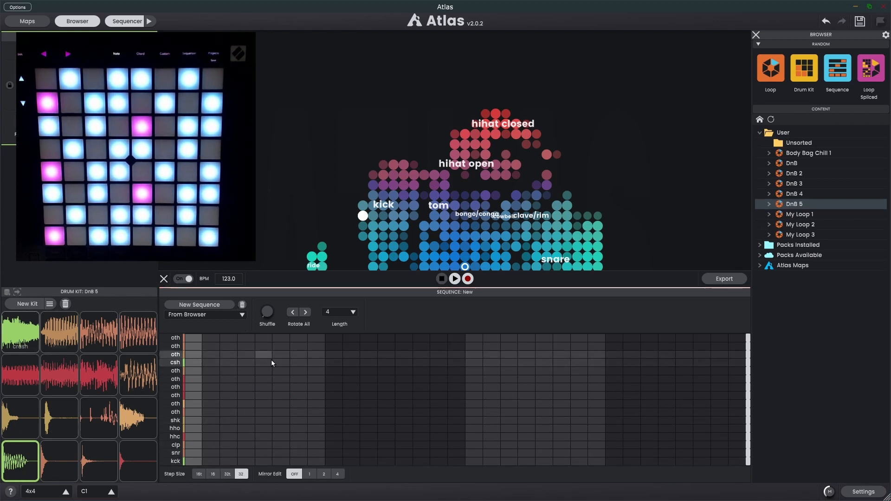
left_click(454, 279)
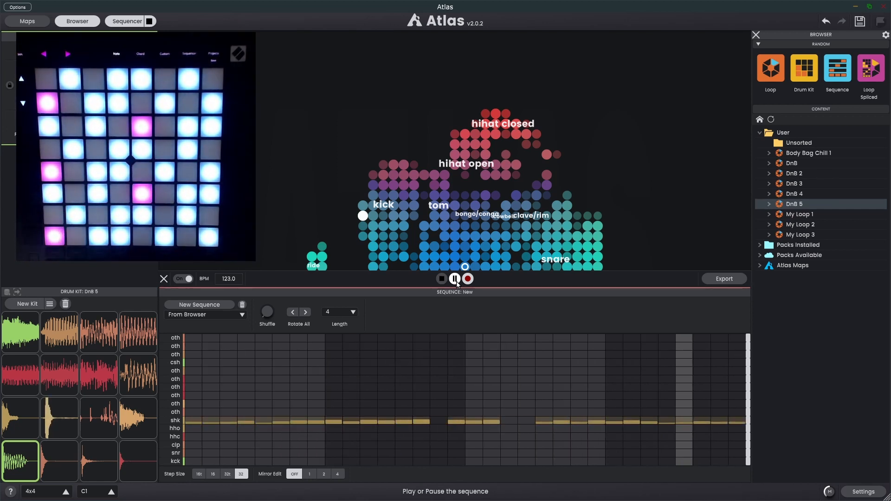
left_click(440, 279)
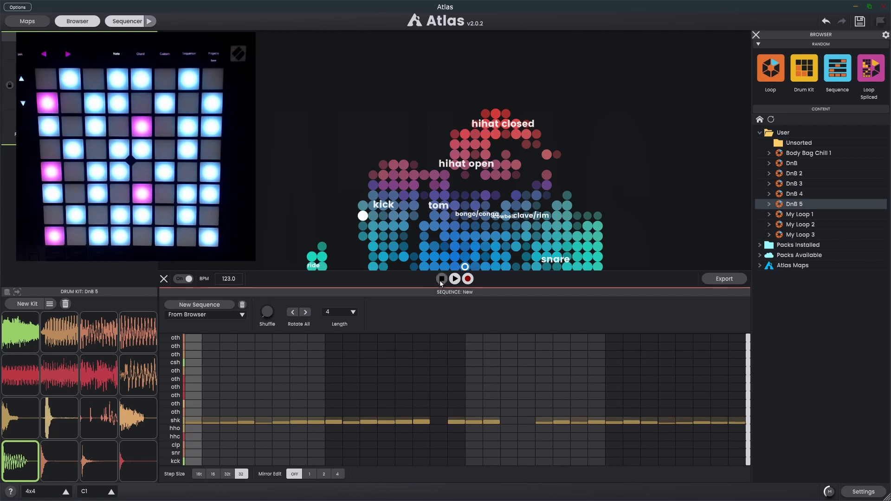